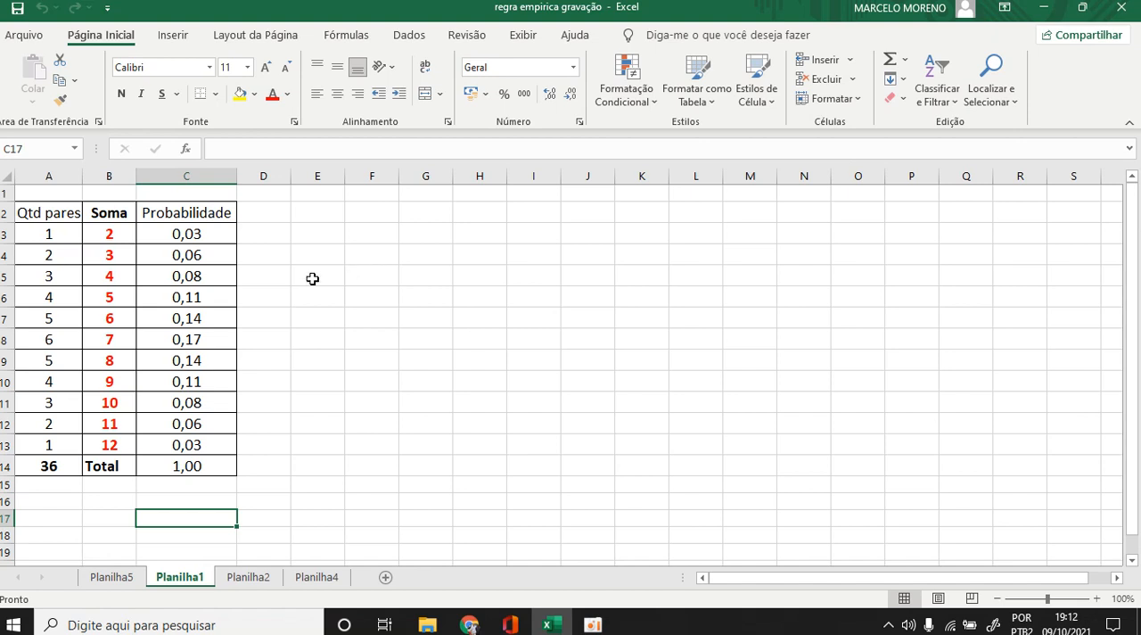
# Clear the existing values in the Probabilidade column, cells C3:C13.
pyautogui.click(116, 237)
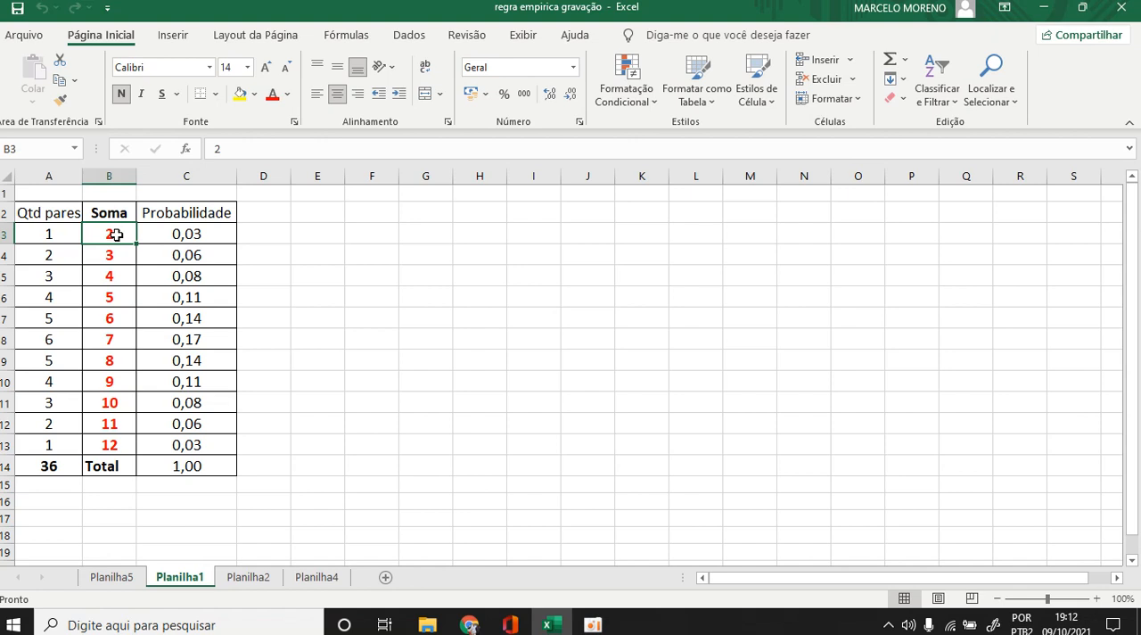
pyautogui.click(101, 444)
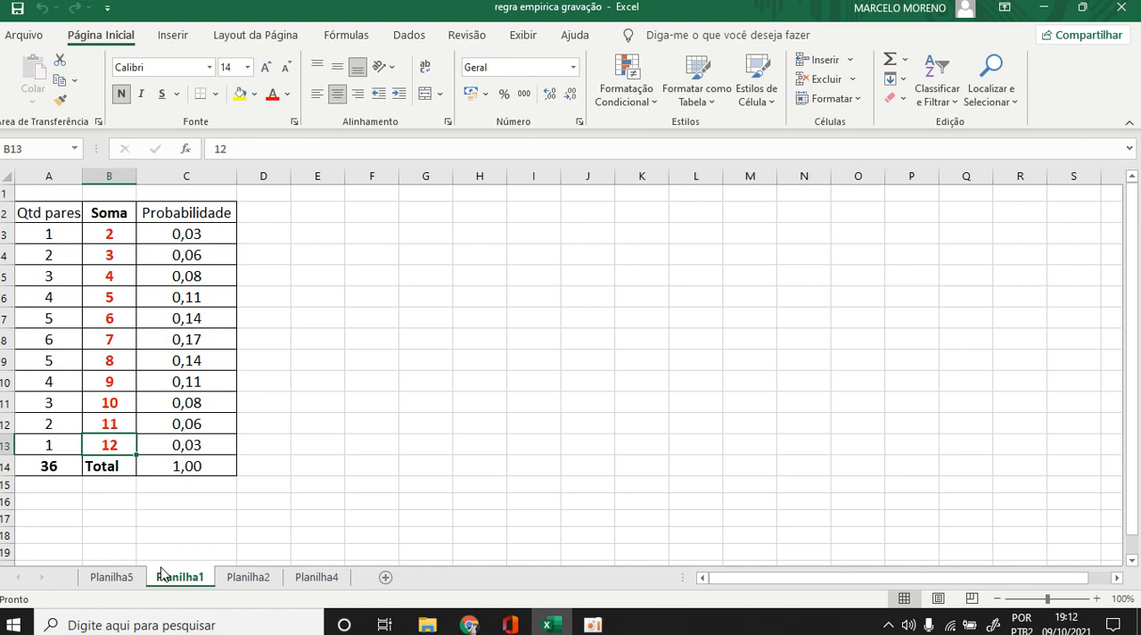
pyautogui.click(348, 318)
pyautogui.moveTo(191, 234); pyautogui.dragTo(178, 434)
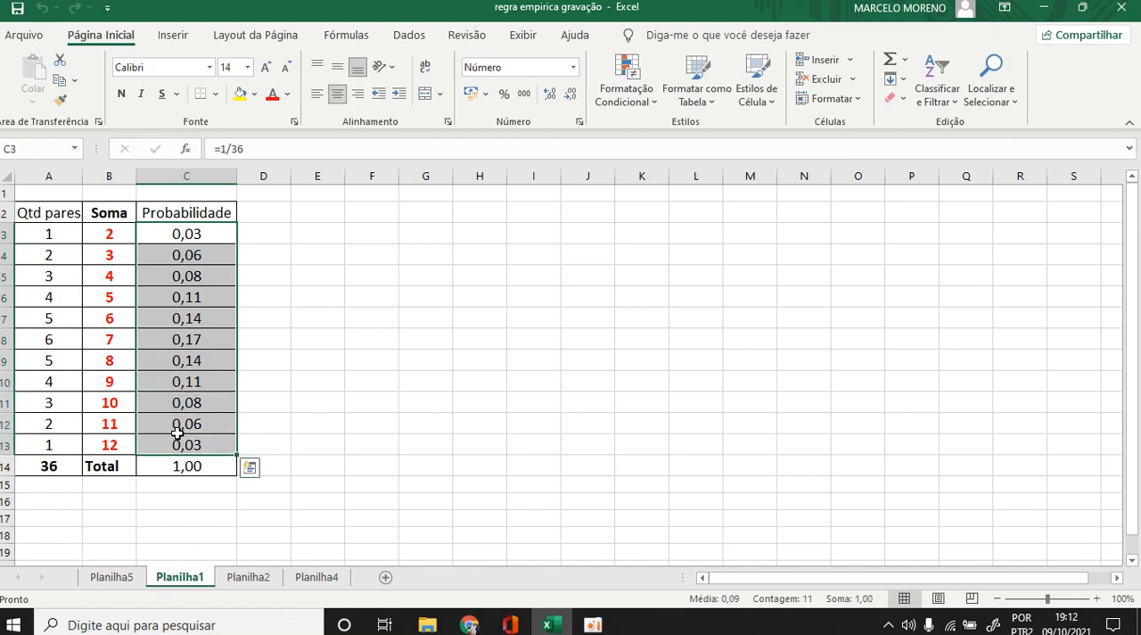
pyautogui.press('Delete')
pyautogui.click(348, 301)
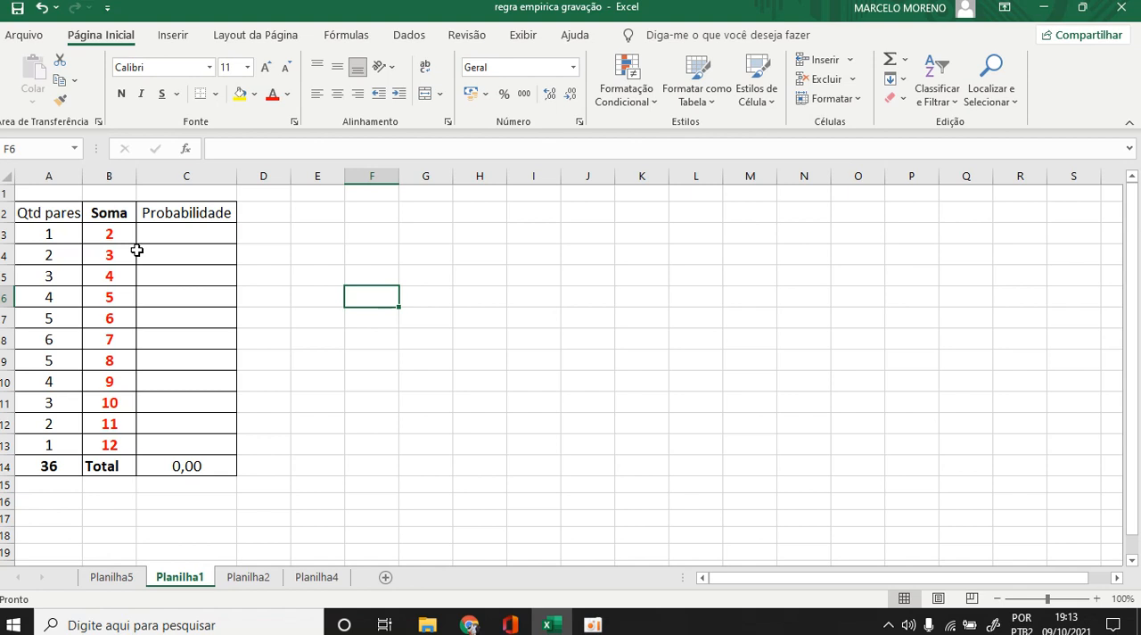
# Examine how many pairs in column A correspond to the dice sums in column B, and the total number of pairs in A14.
pyautogui.click(107, 295)
pyautogui.click(51, 294)
pyautogui.click(81, 318)
pyautogui.click(121, 335)
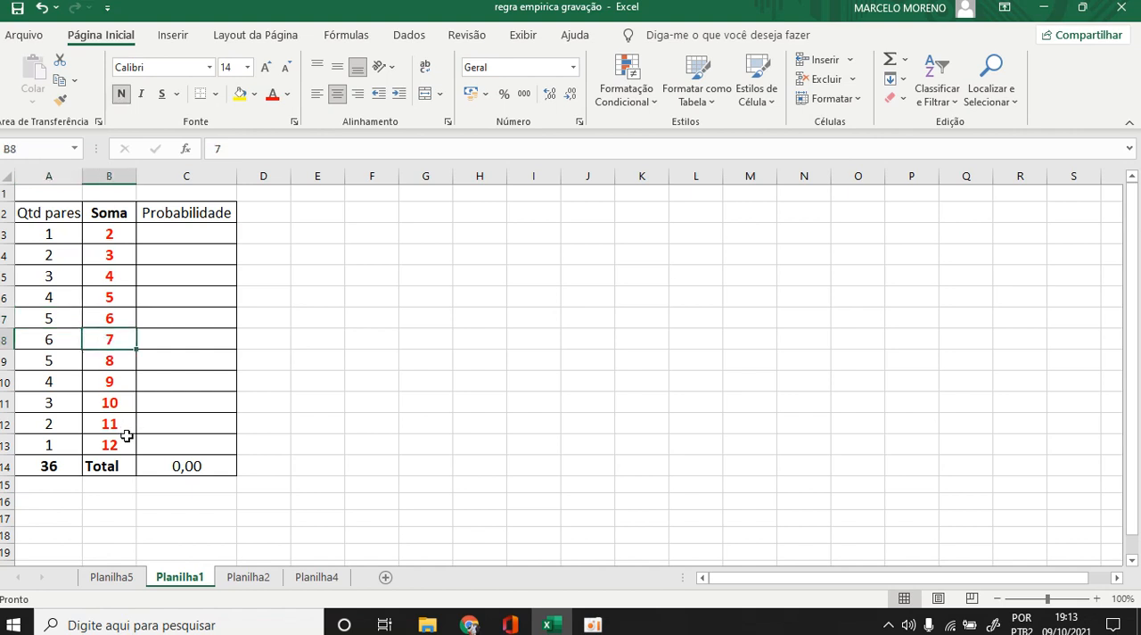
pyautogui.click(49, 337)
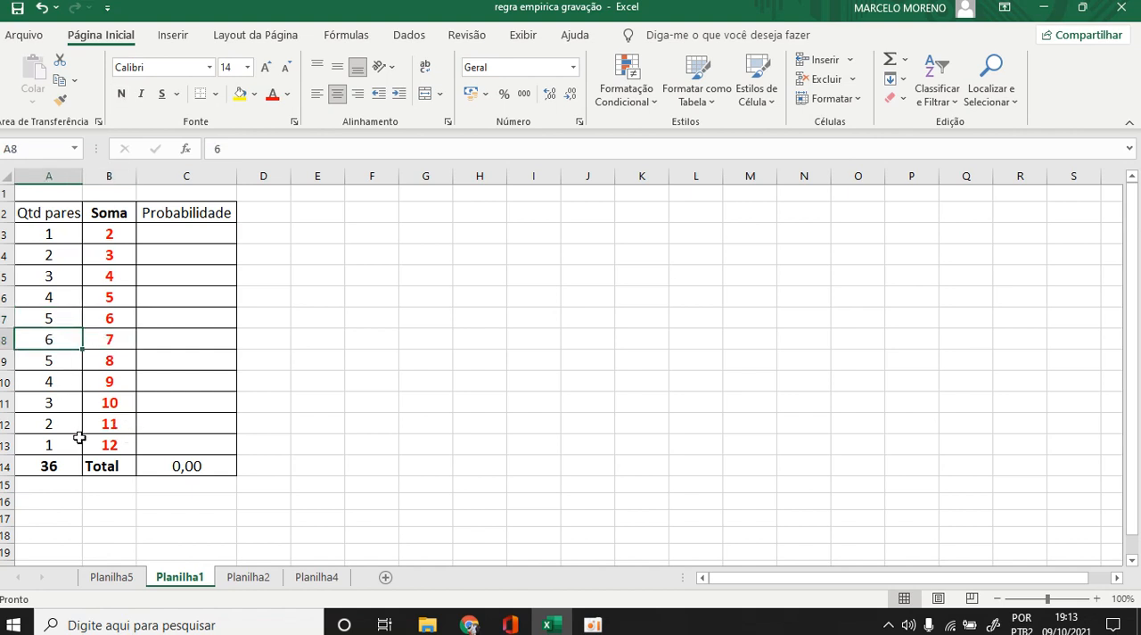
pyautogui.click(107, 341)
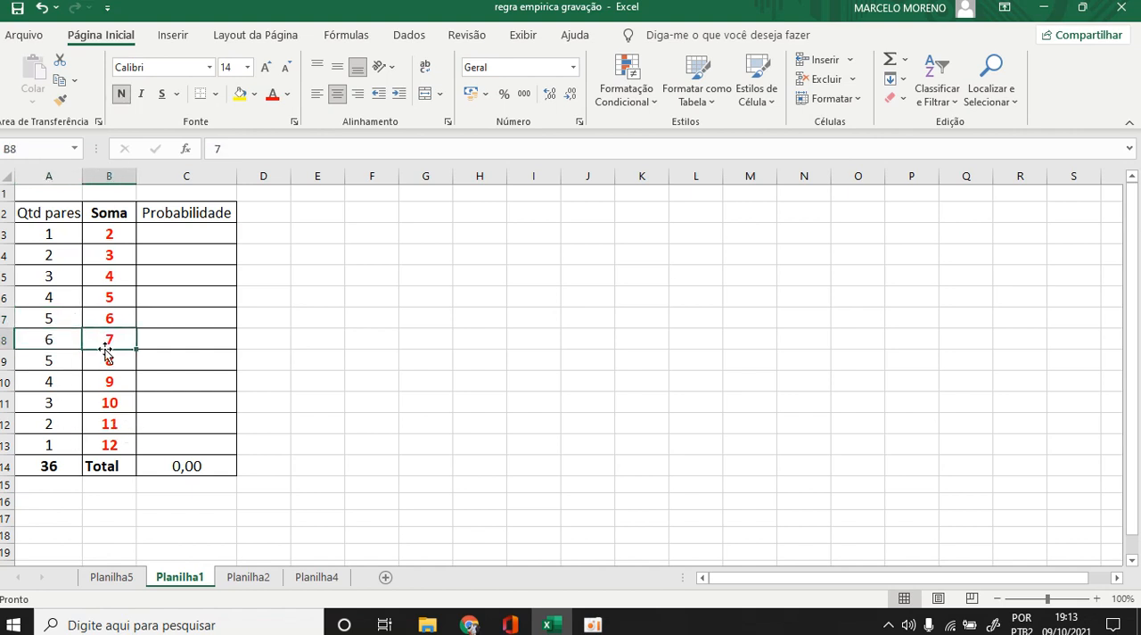
pyautogui.click(109, 362)
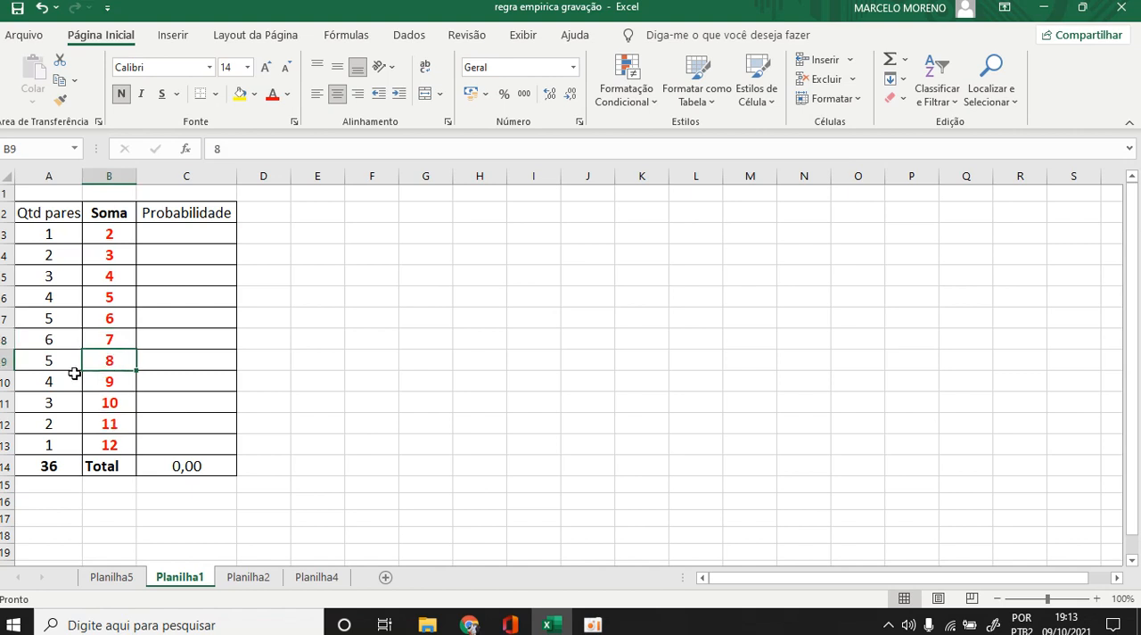
pyautogui.click(47, 358)
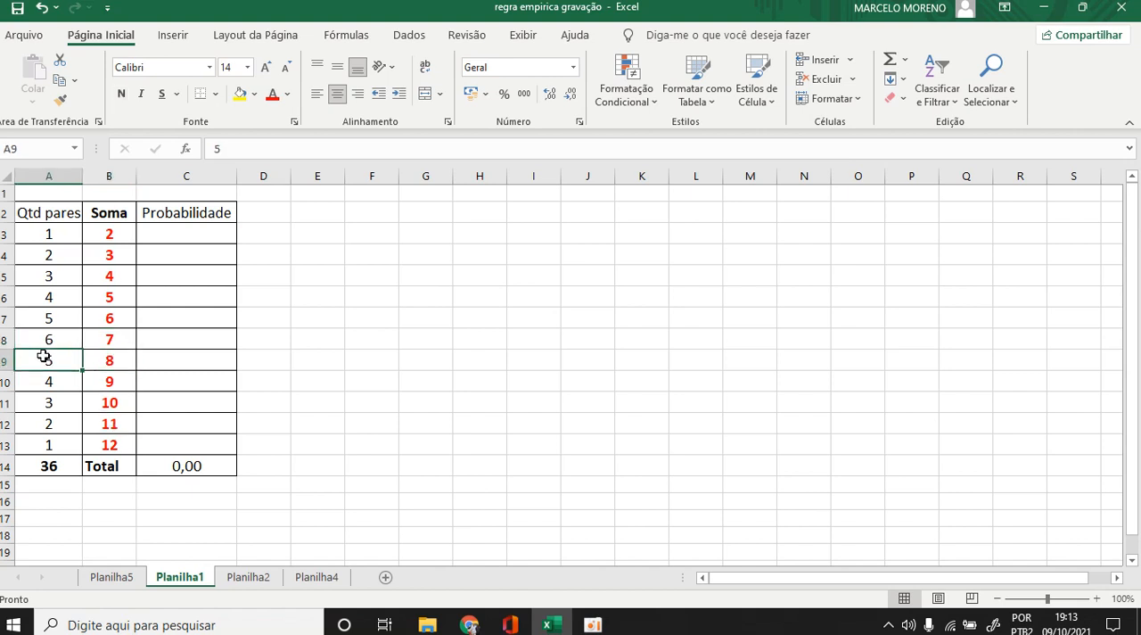
pyautogui.click(104, 385)
pyautogui.click(51, 384)
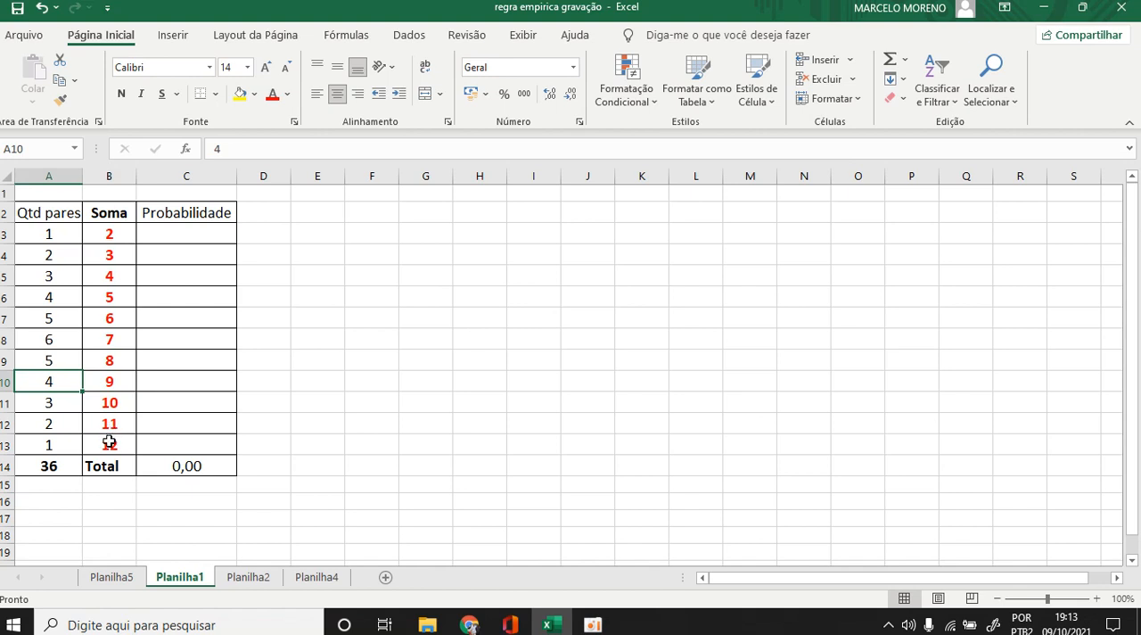
pyautogui.click(108, 441)
pyautogui.click(68, 445)
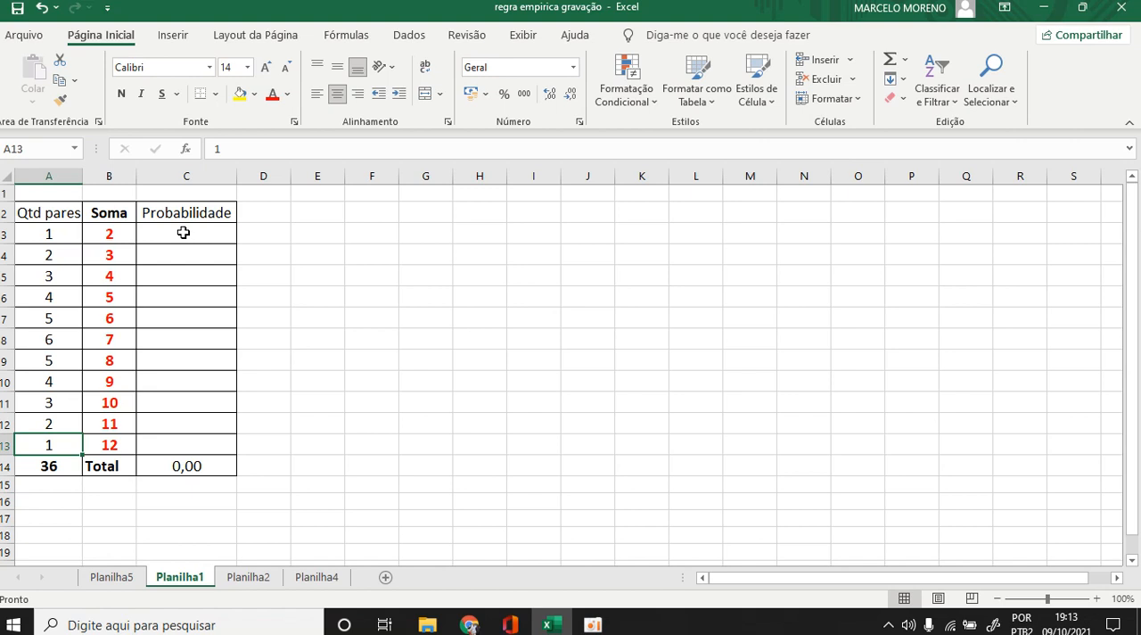
pyautogui.click(46, 230)
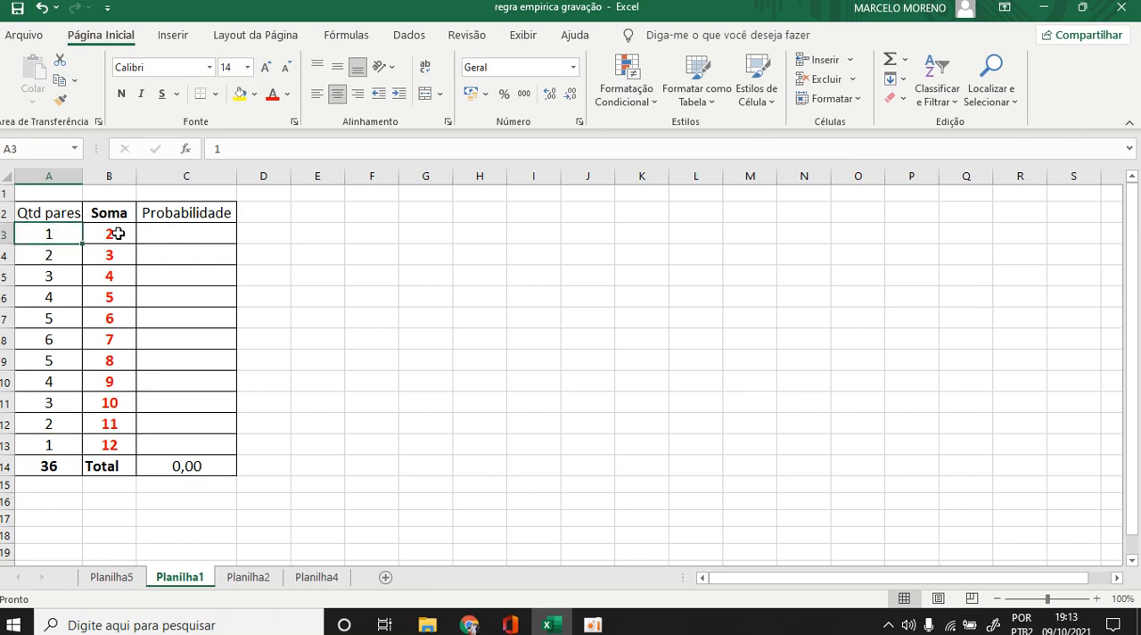
pyautogui.click(49, 465)
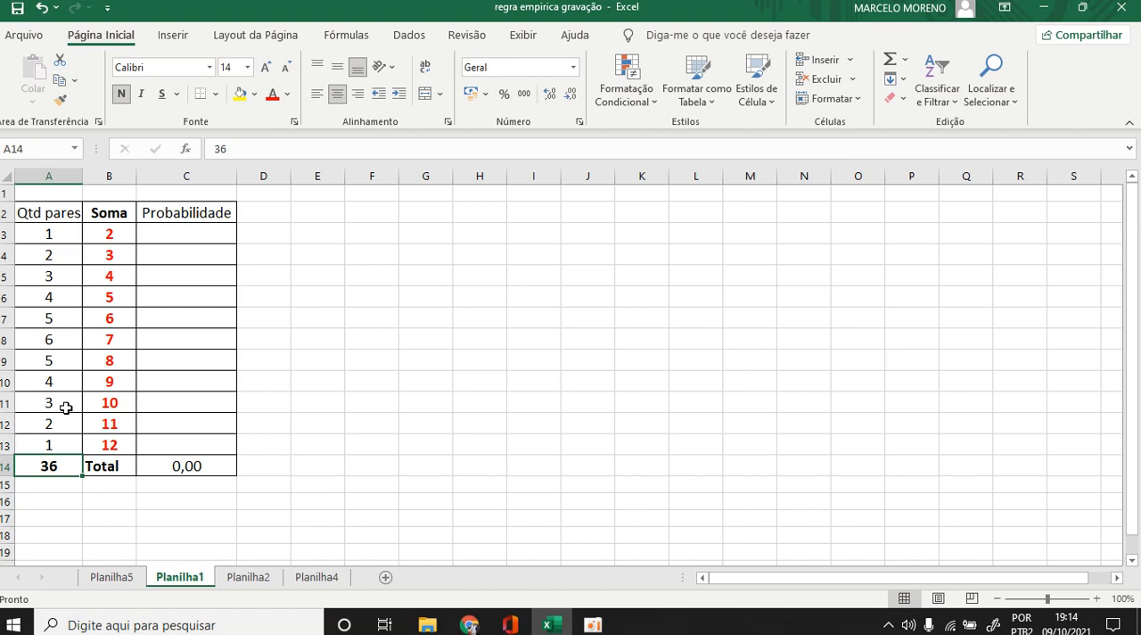
# Enter the formula =A3/36 in C3 to calculate the probability of the first sum.
pyautogui.click(178, 231)
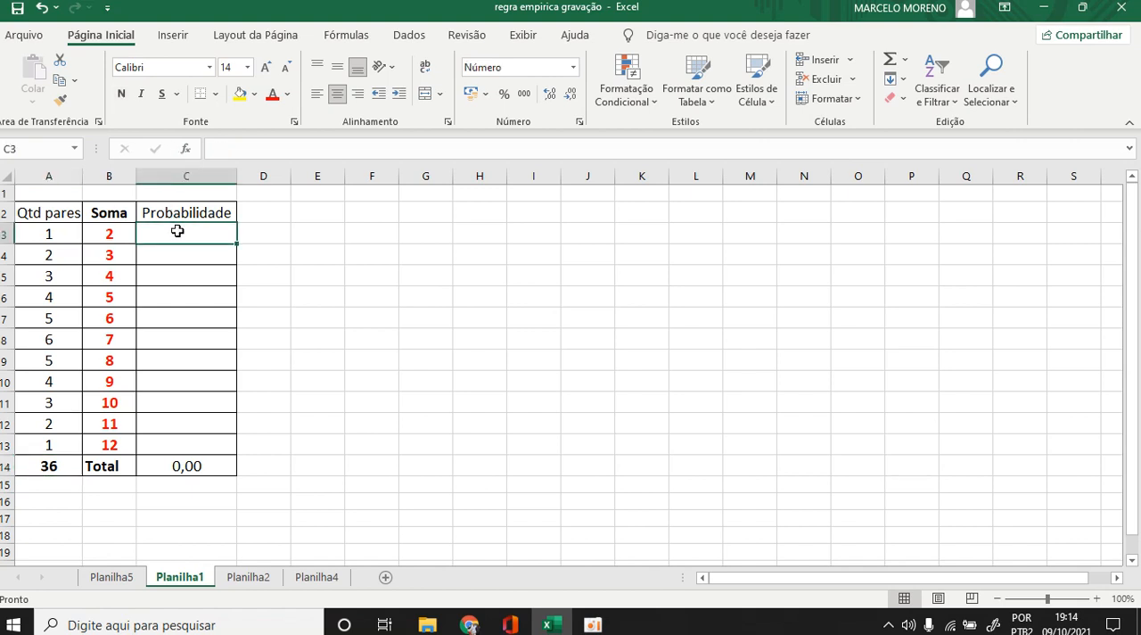
pyautogui.write('=')
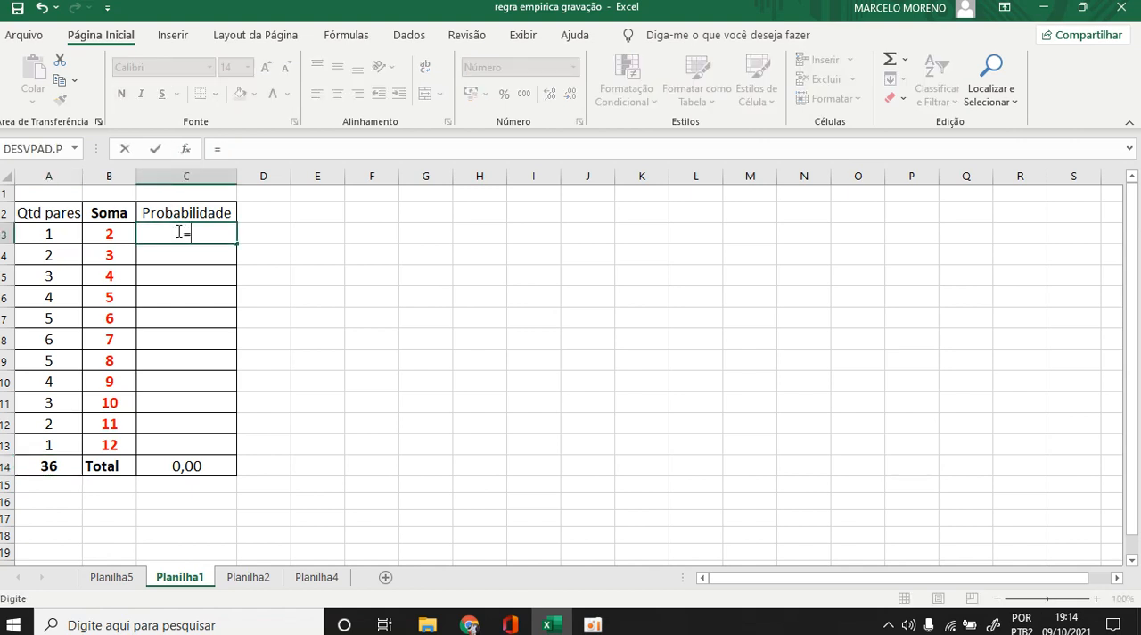
pyautogui.click(43, 231)
pyautogui.write('/36')
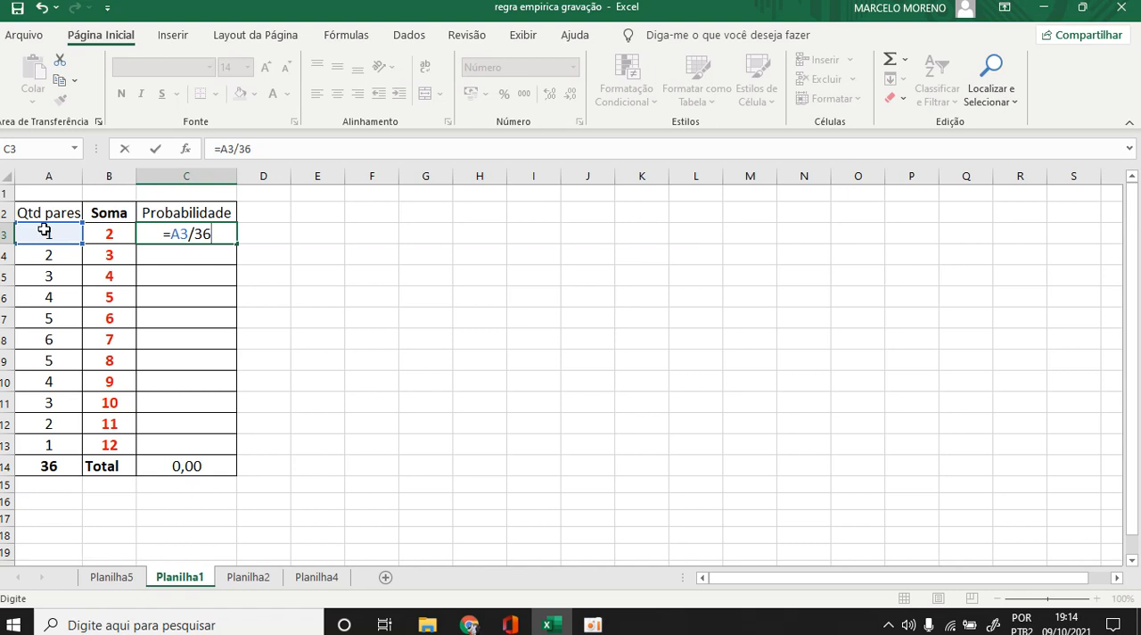
pyautogui.press('Return')
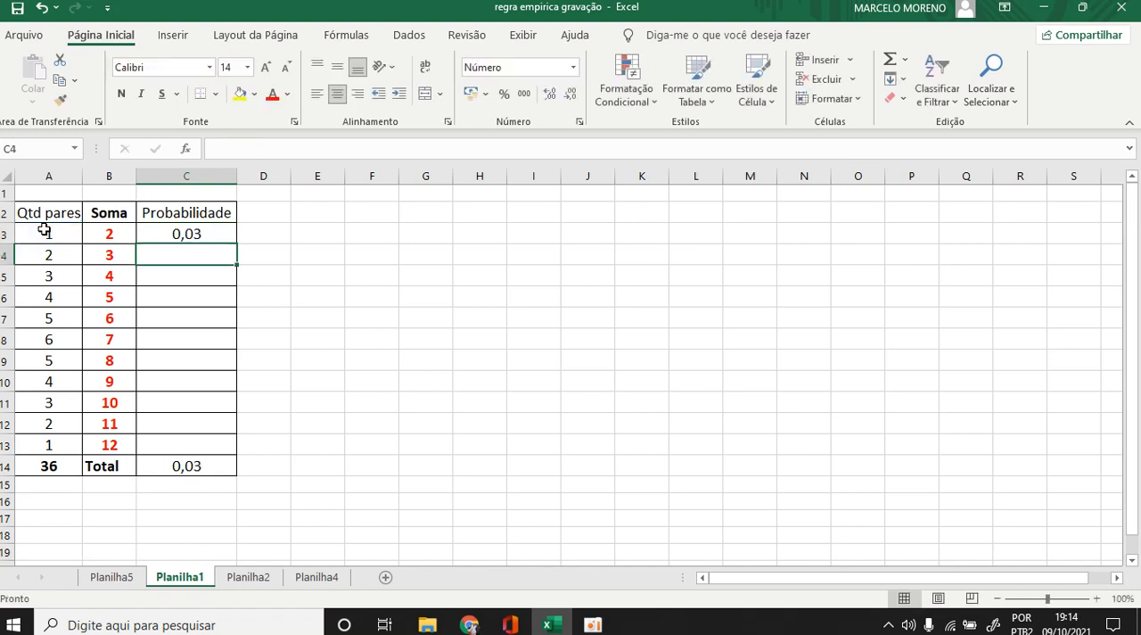
# Enter the formula =A4/36 in C4 for the probability of the second sum.
pyautogui.write('=')
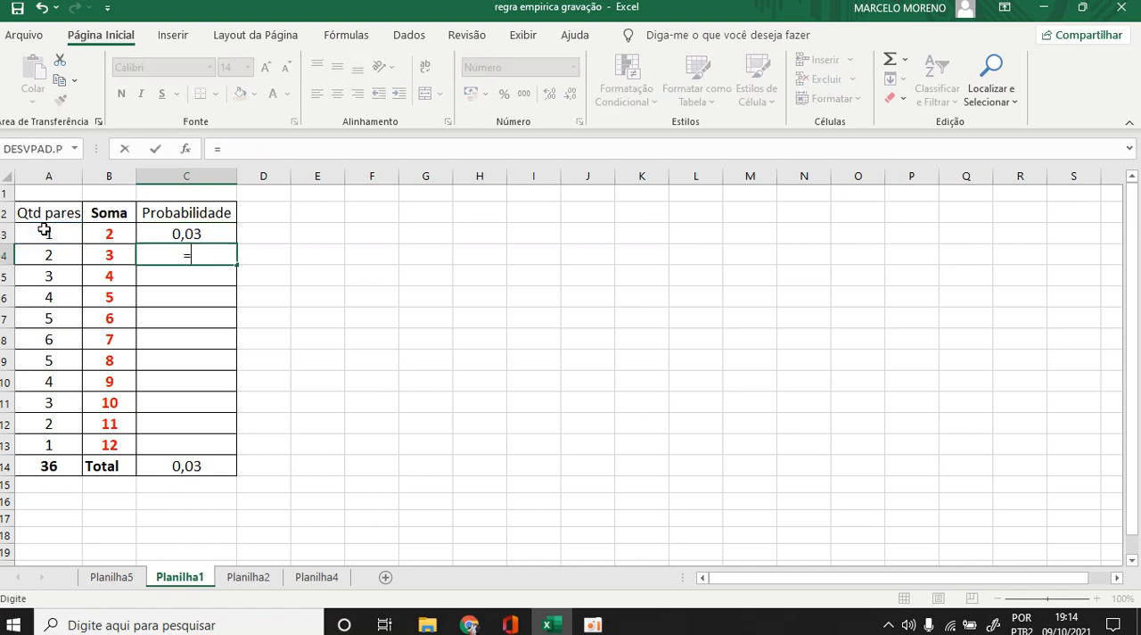
pyautogui.click(41, 255)
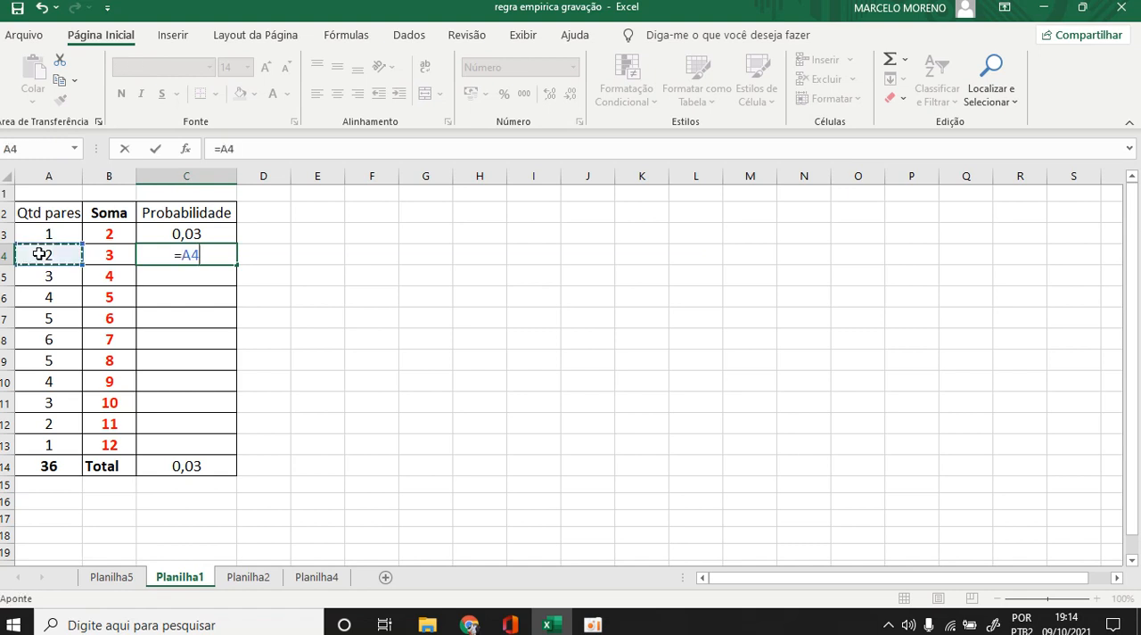
pyautogui.write('/36')
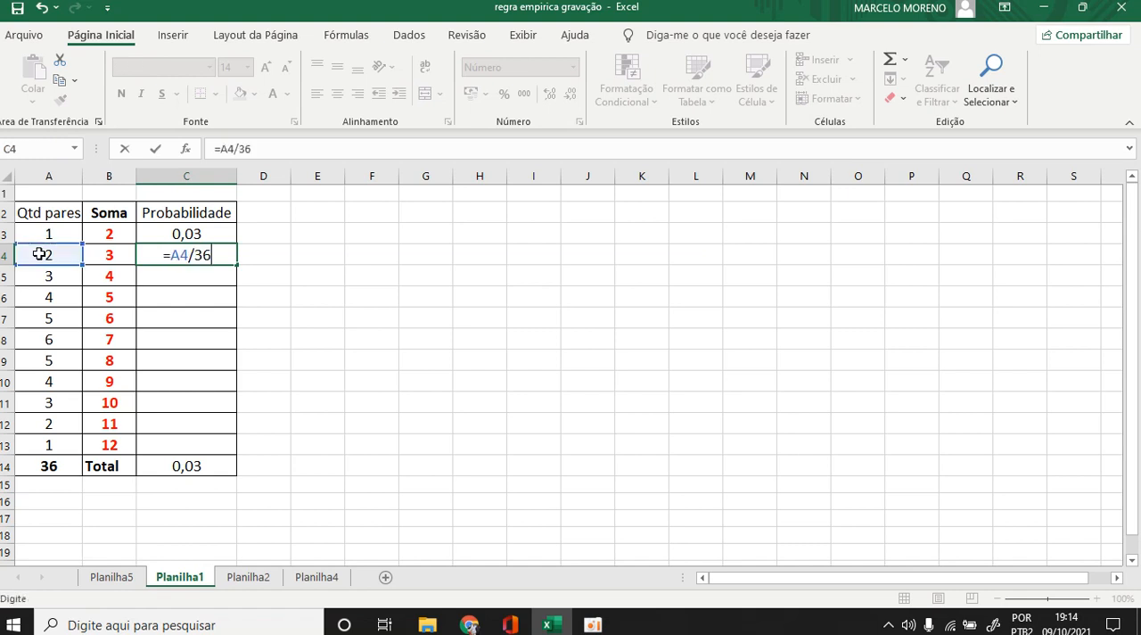
pyautogui.press('Return')
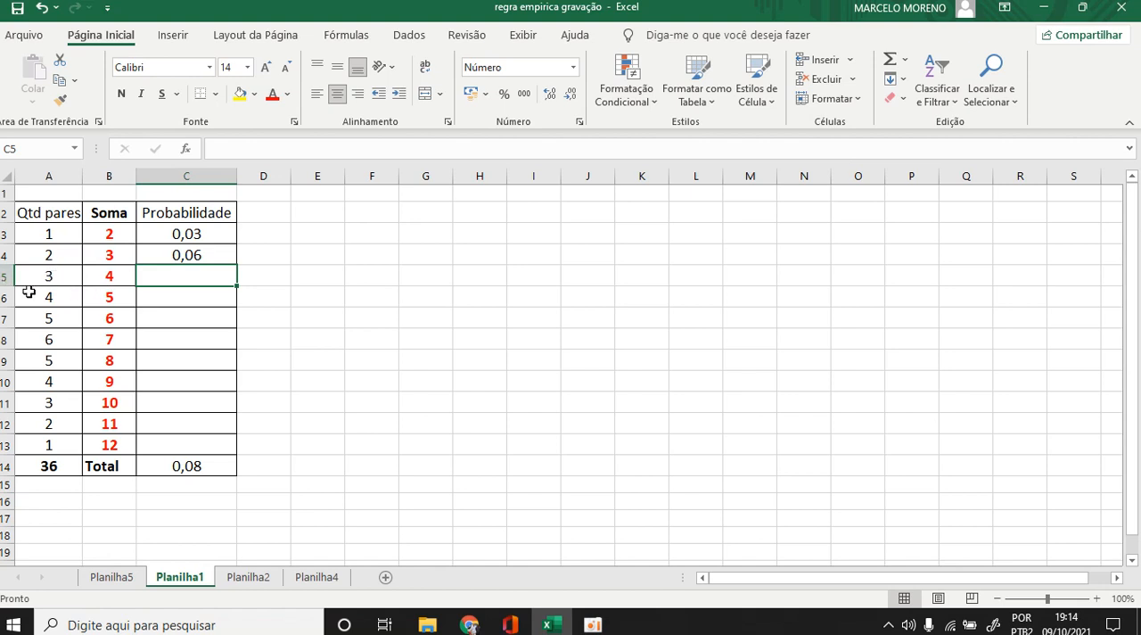
# Fill the formula in C4 down the Probabilidade column through C13.
pyautogui.click(204, 256)
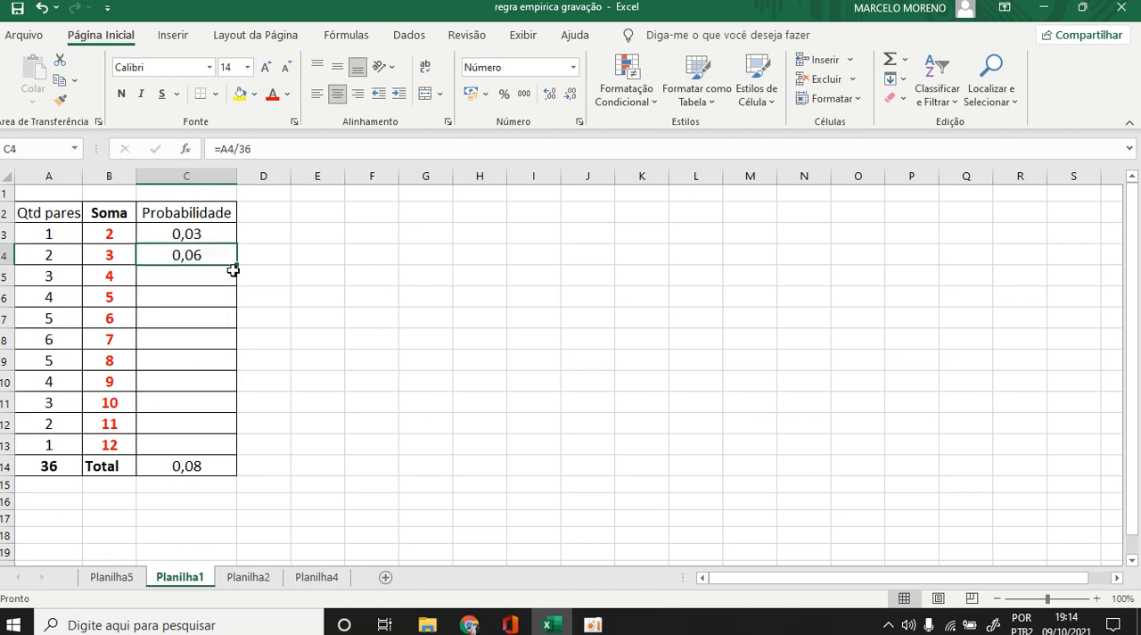
pyautogui.doubleClick(236, 266)
pyautogui.click(306, 409)
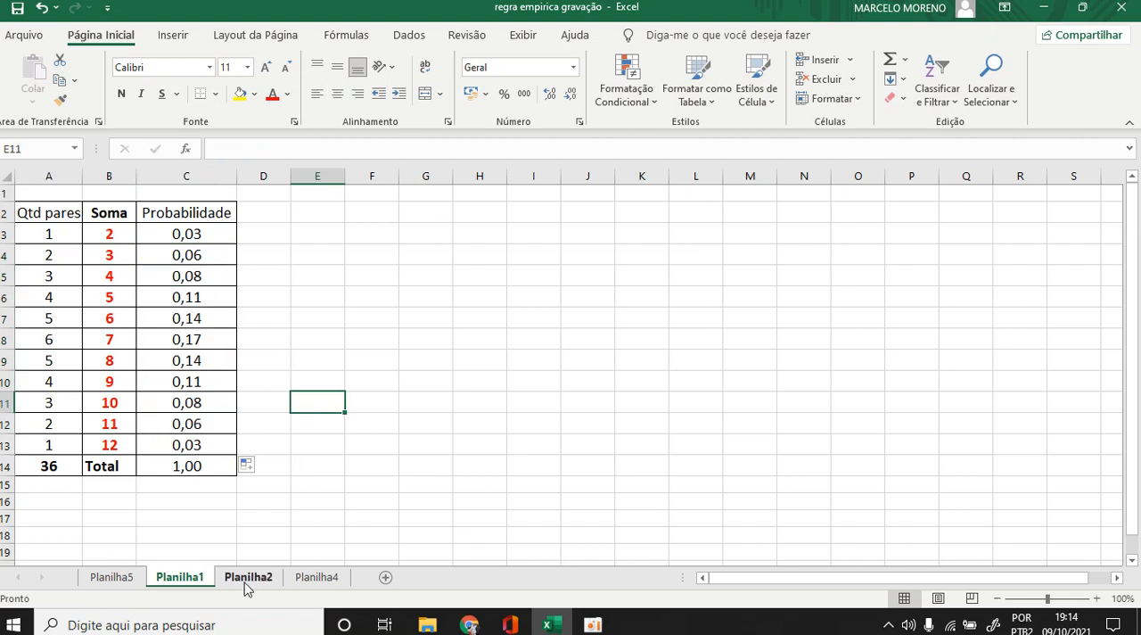
pyautogui.click(210, 515)
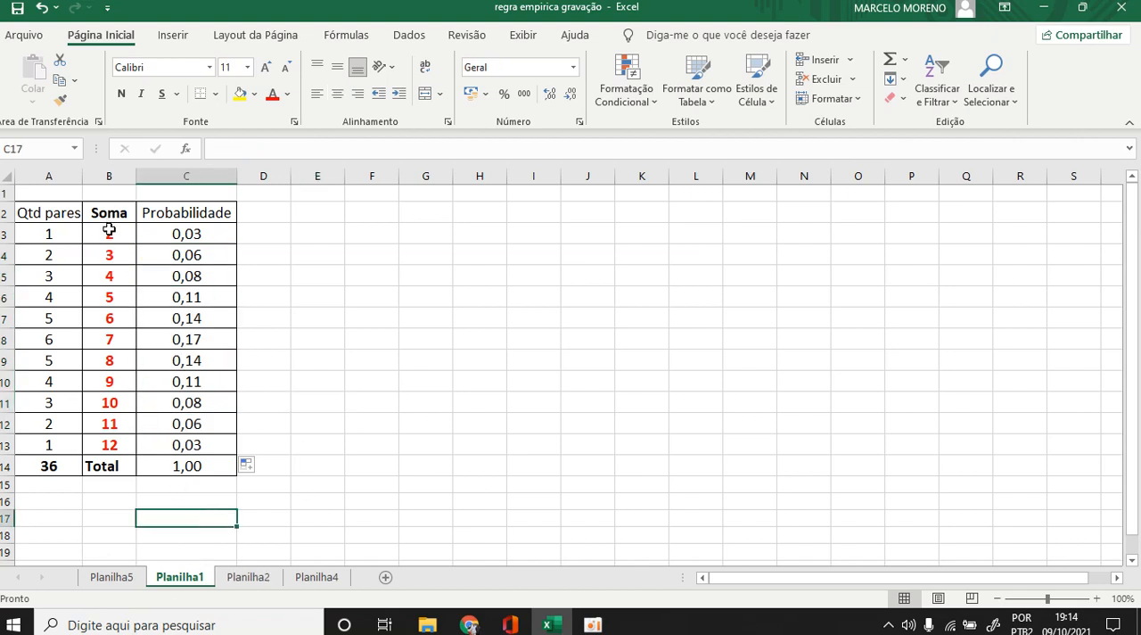
# Examine the sums in B3:B13 with their probabilities in C3:C13 and the probability total in C14.
pyautogui.moveTo(109, 233); pyautogui.dragTo(164, 440)
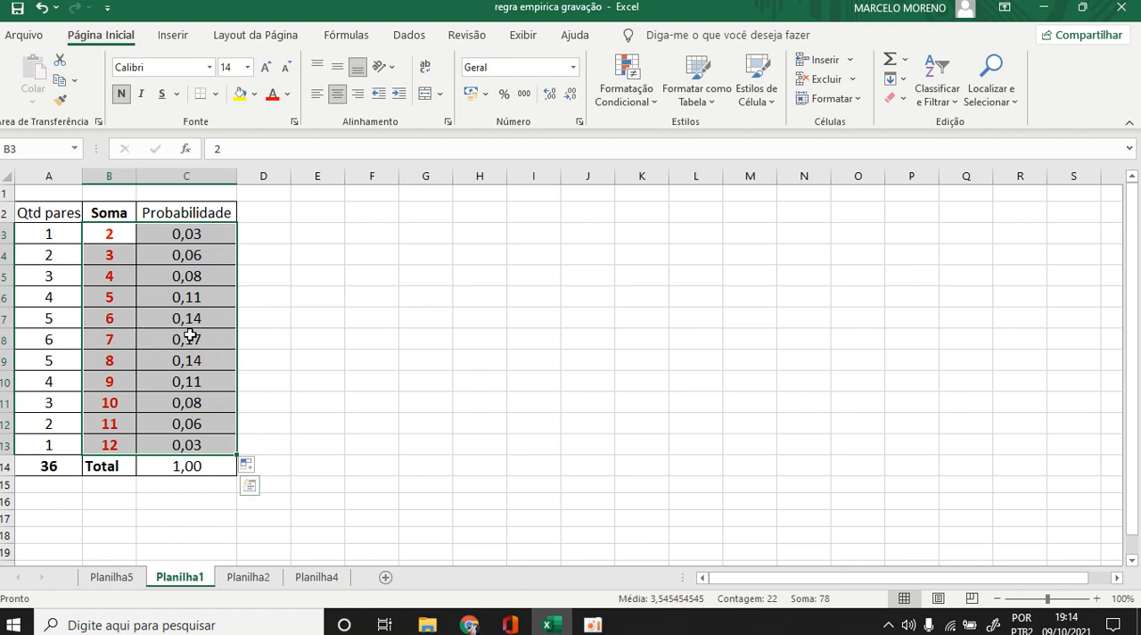
pyautogui.click(175, 496)
pyautogui.click(184, 465)
pyautogui.click(180, 498)
pyautogui.moveTo(187, 515); pyautogui.dragTo(188, 502)
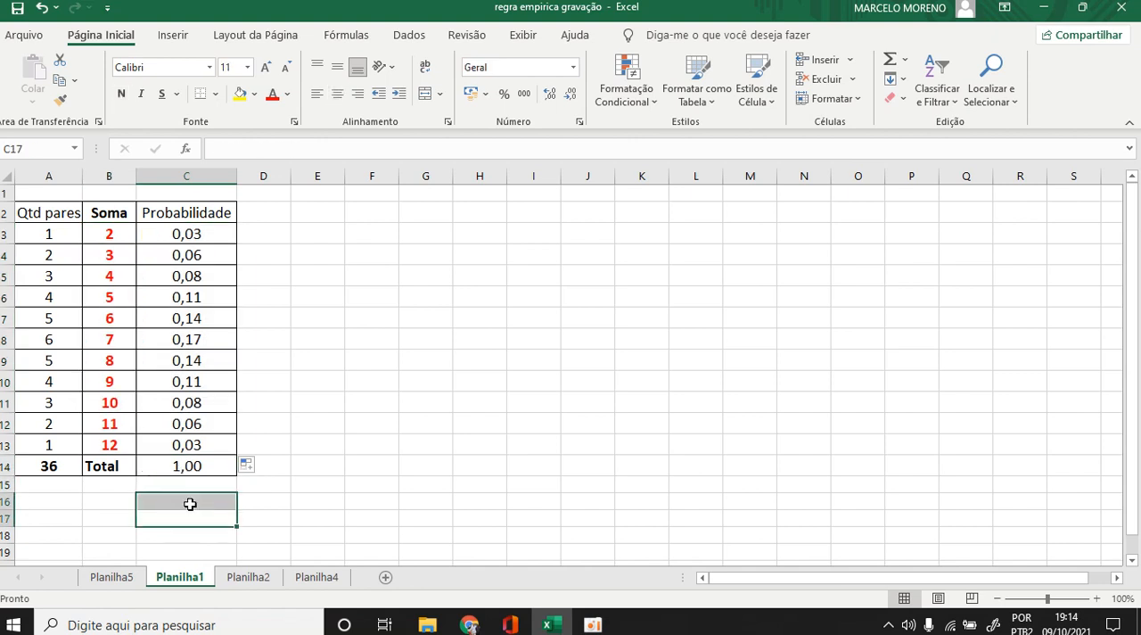
pyautogui.click(249, 514)
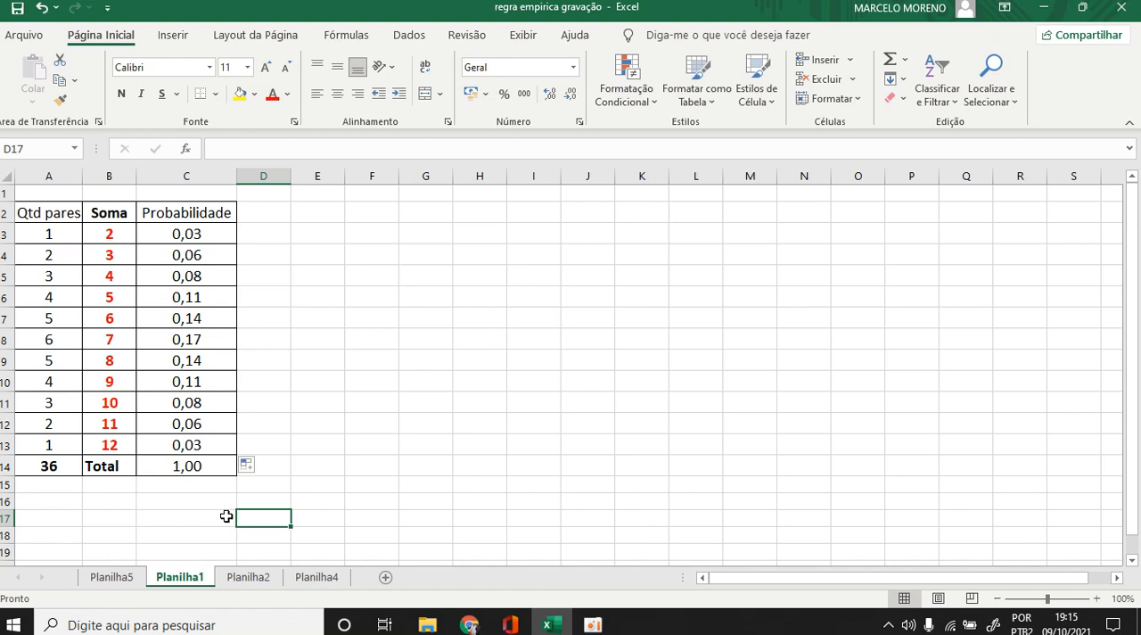
pyautogui.moveTo(110, 228); pyautogui.dragTo(108, 446)
pyautogui.moveTo(181, 234); pyautogui.dragTo(176, 446)
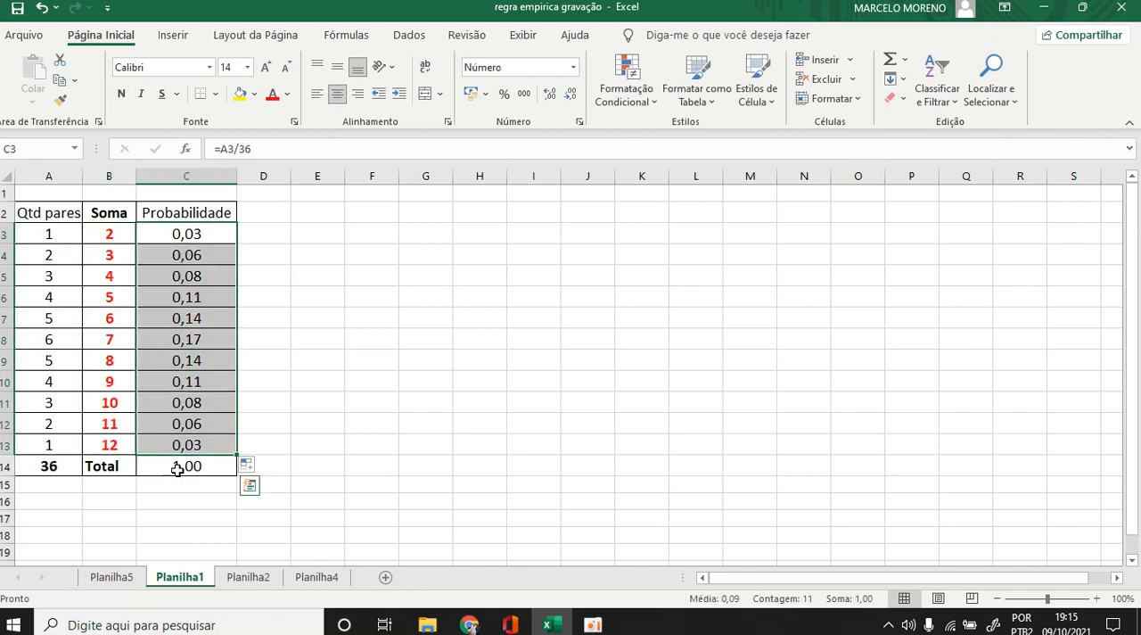
pyautogui.click(207, 526)
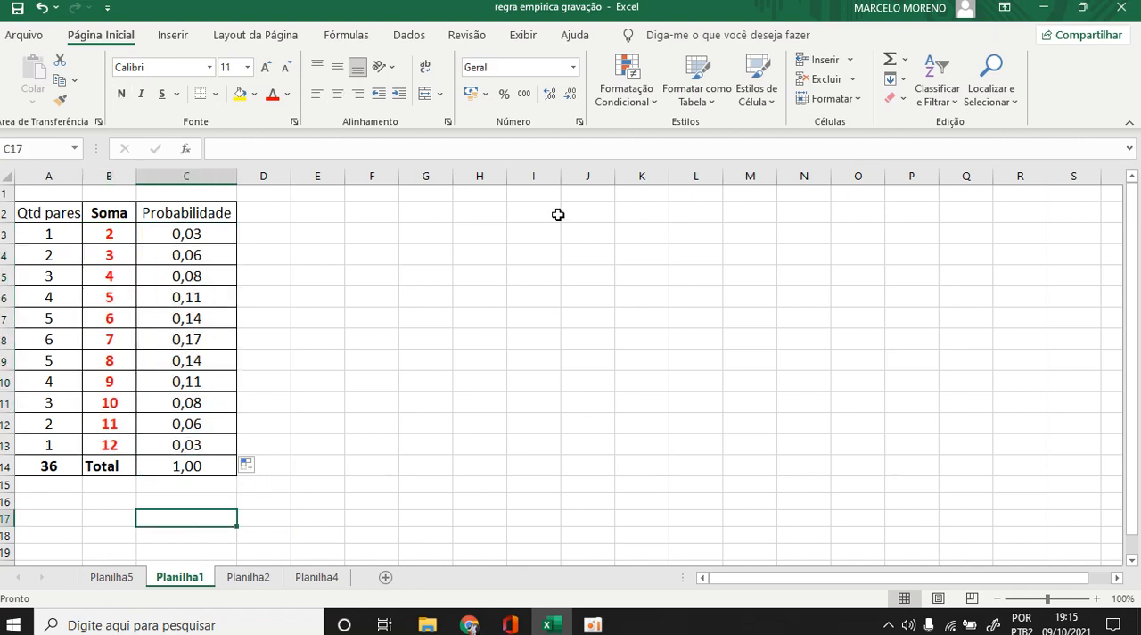
# Generate 72 random numbers for 1 variable on a new worksheet, using a discrete distribution with B3:C13 as the value and probability range.
pyautogui.click(409, 37)
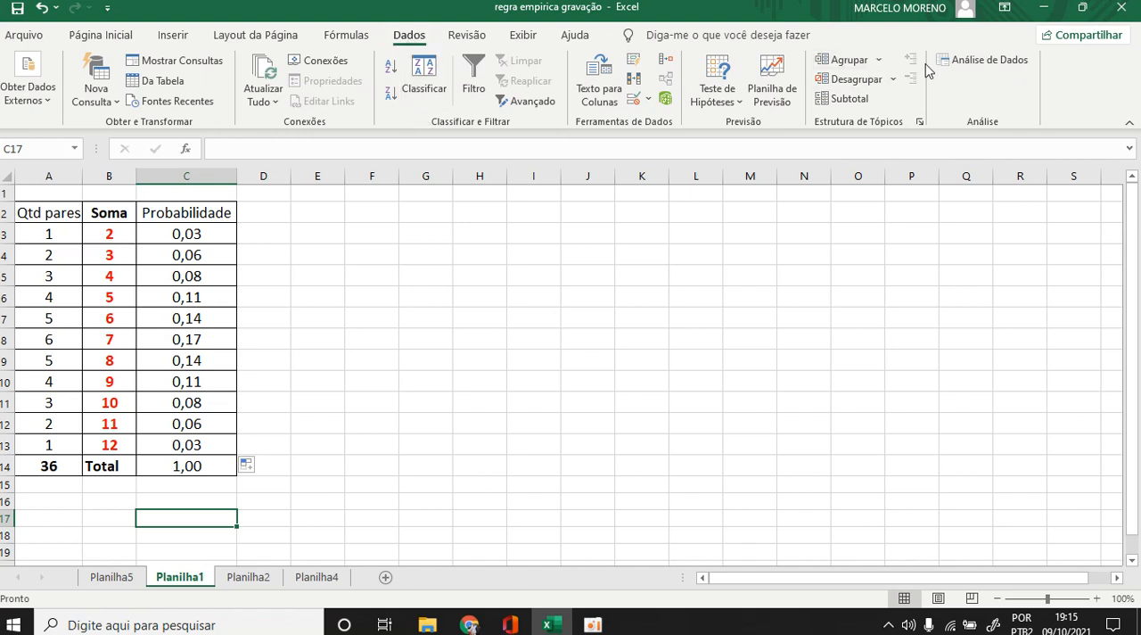
pyautogui.click(984, 64)
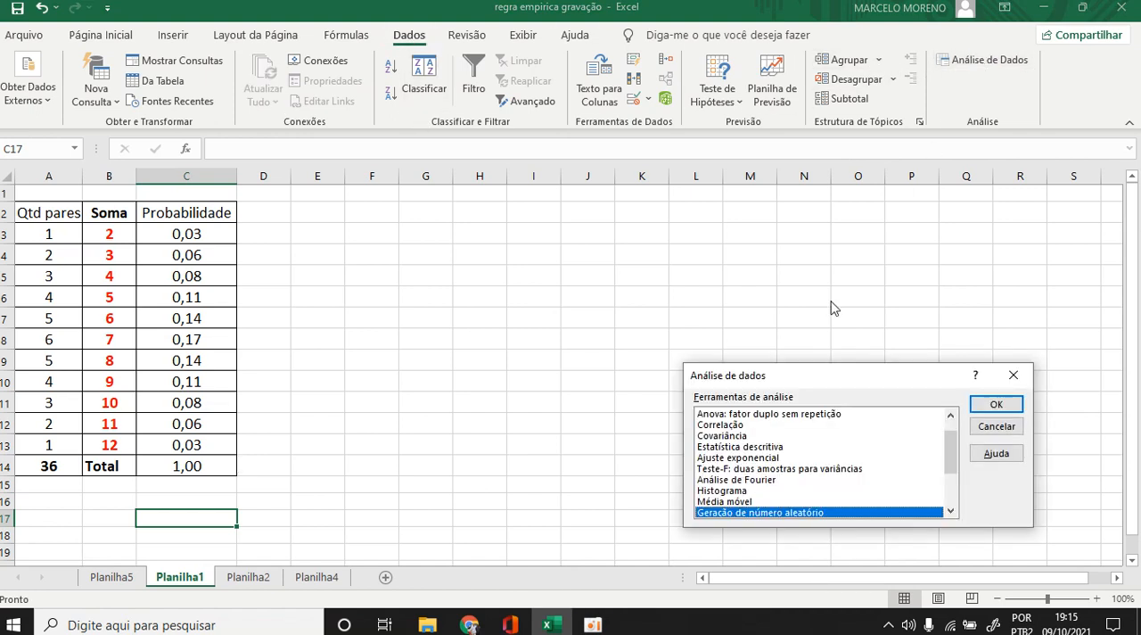
pyautogui.click(997, 404)
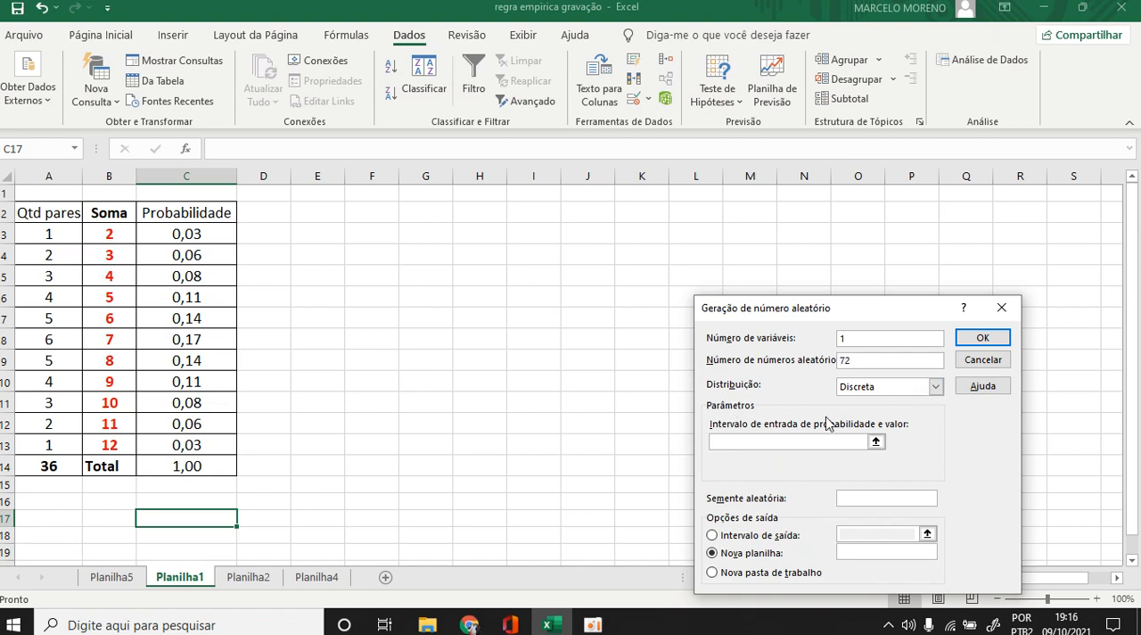
pyautogui.click(743, 441)
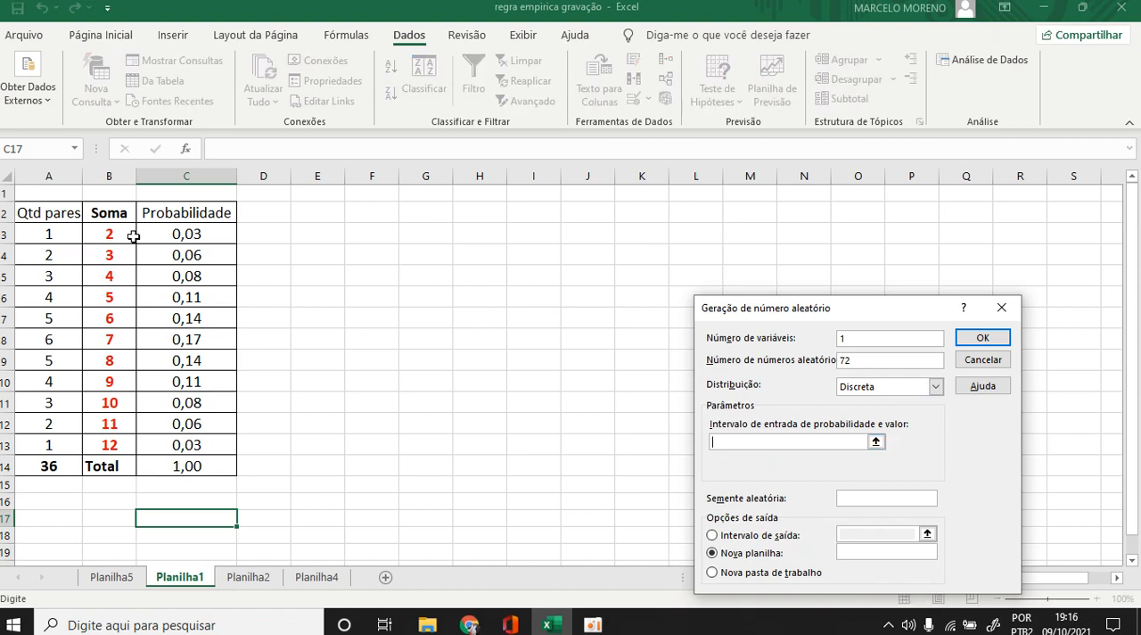
pyautogui.moveTo(106, 234); pyautogui.dragTo(174, 448)
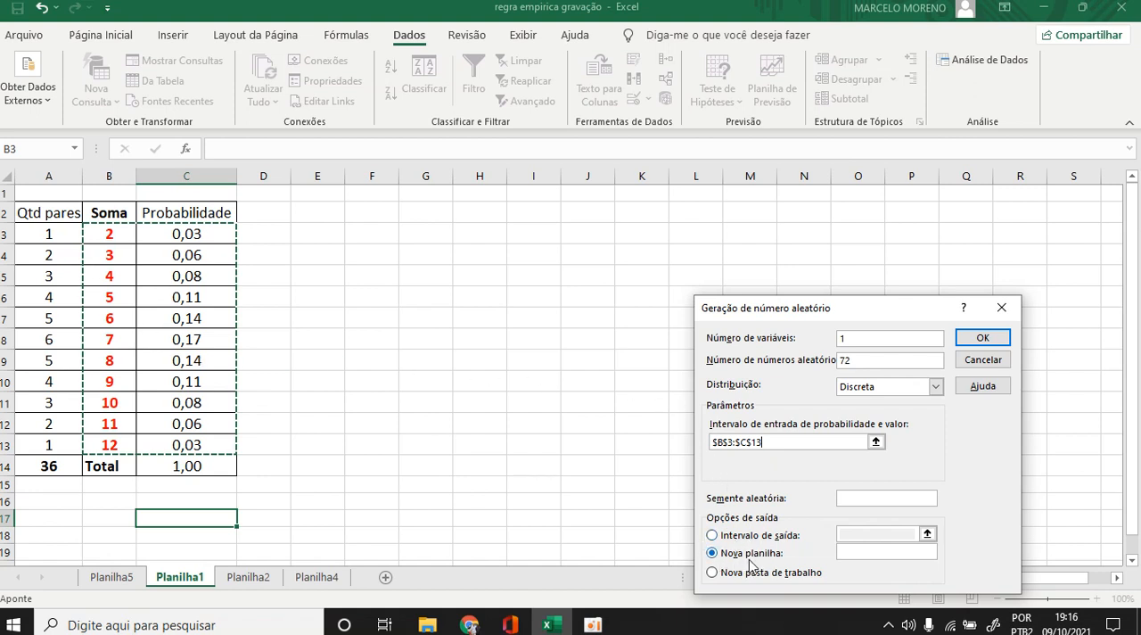
pyautogui.click(979, 339)
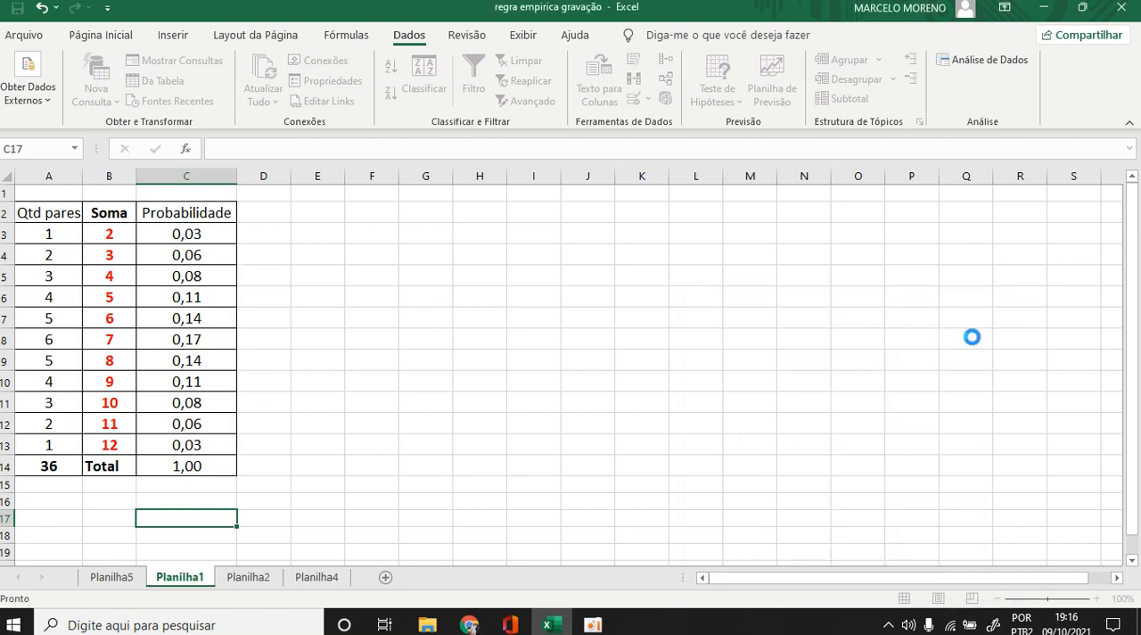
# Copy the 72 generated results in column A of Planilha3 and paste them into Planilha2 starting at A1.
pyautogui.scroll(-20, 95, 290)
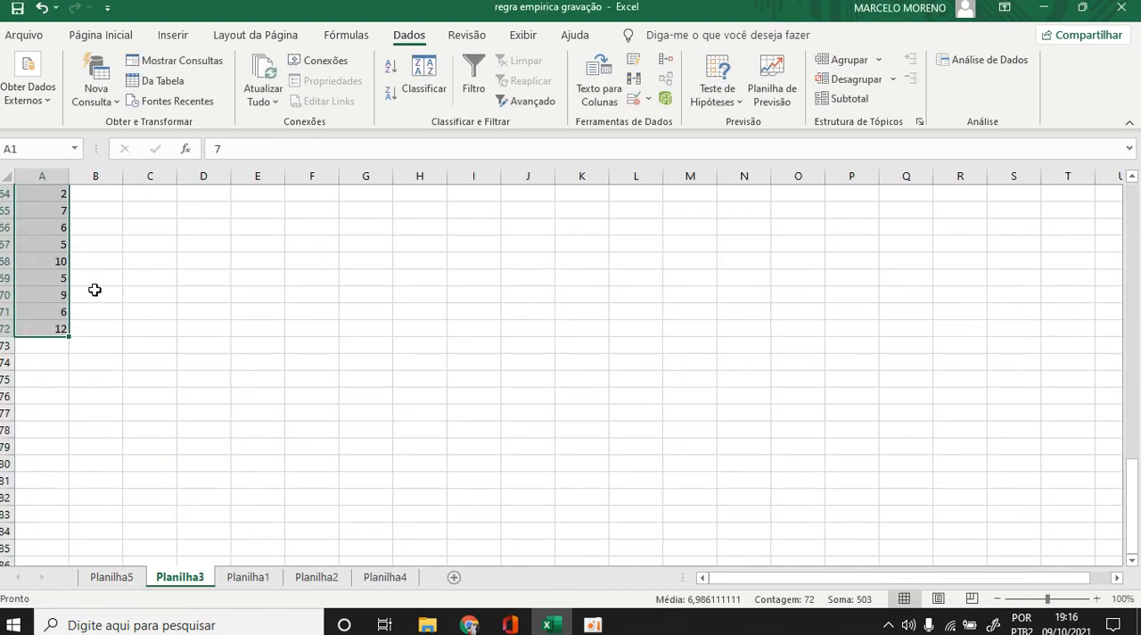
pyautogui.scroll(7, 94, 290)
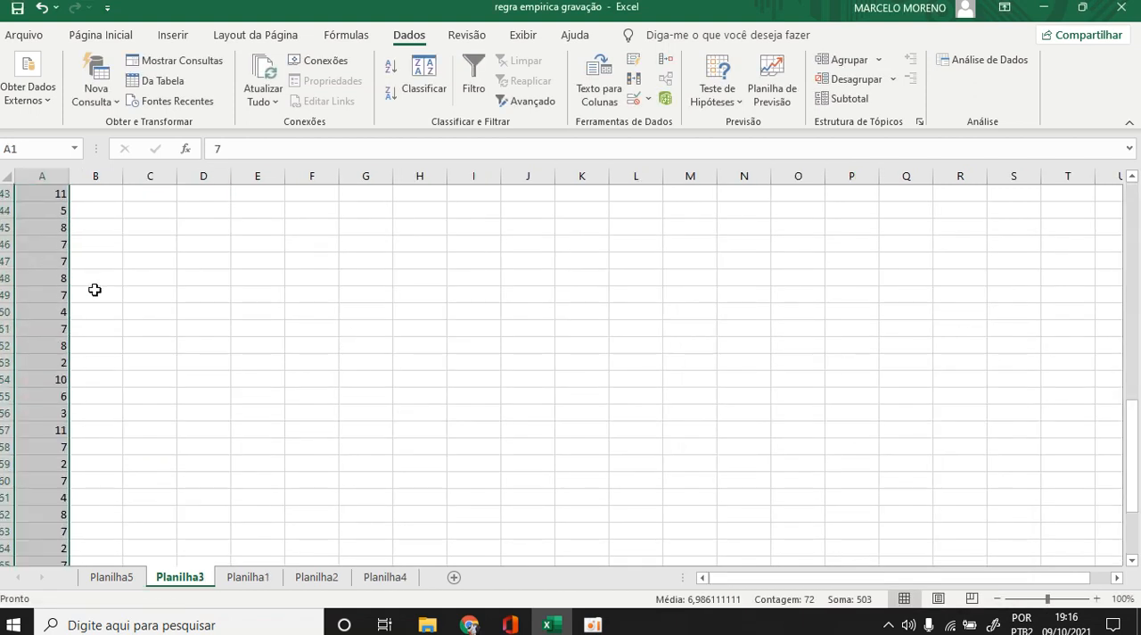
pyautogui.scroll(14, 95, 290)
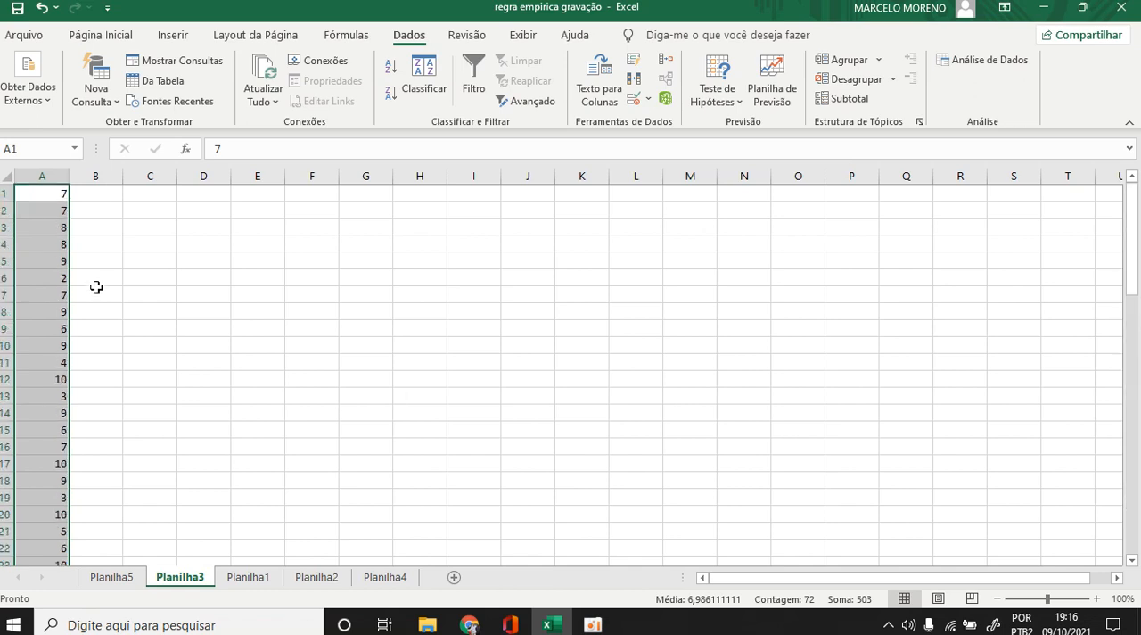
pyautogui.scroll(-20, 96, 287)
pyautogui.scroll(7, 97, 287)
pyautogui.hotkey('ctrl', 'c')
pyautogui.click(308, 582)
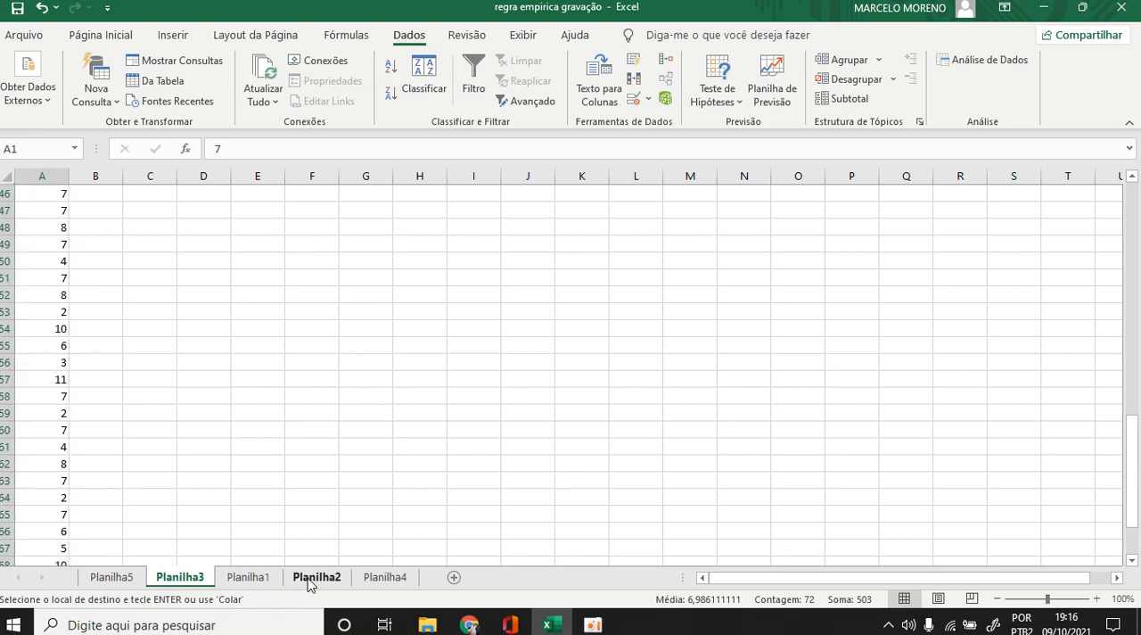
pyautogui.click(38, 196)
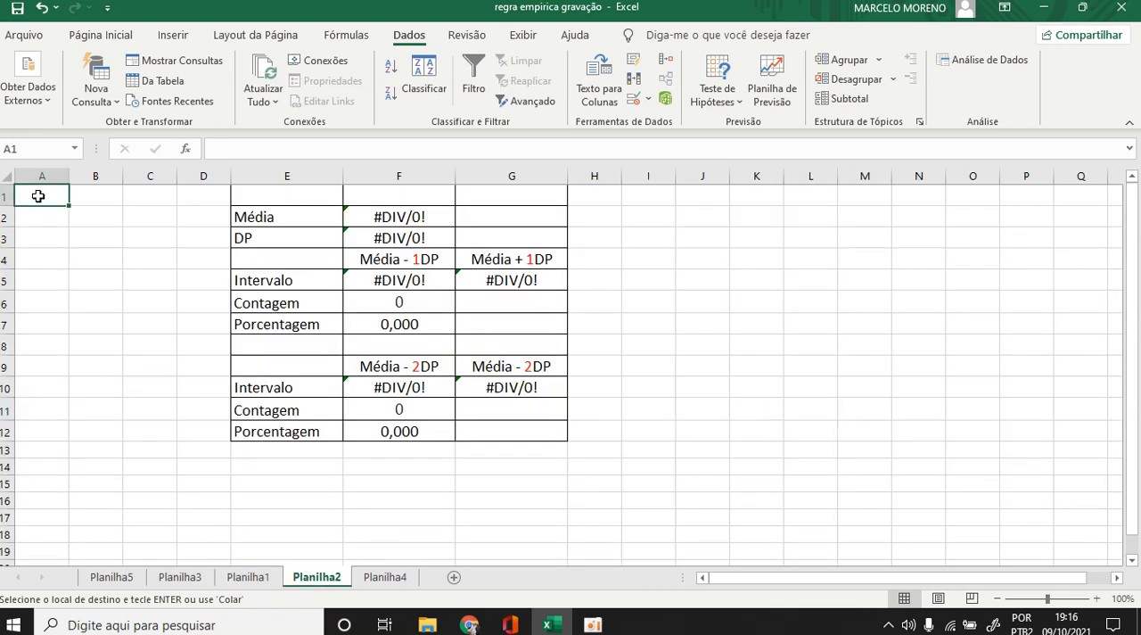
pyautogui.hotkey('ctrl', 'v')
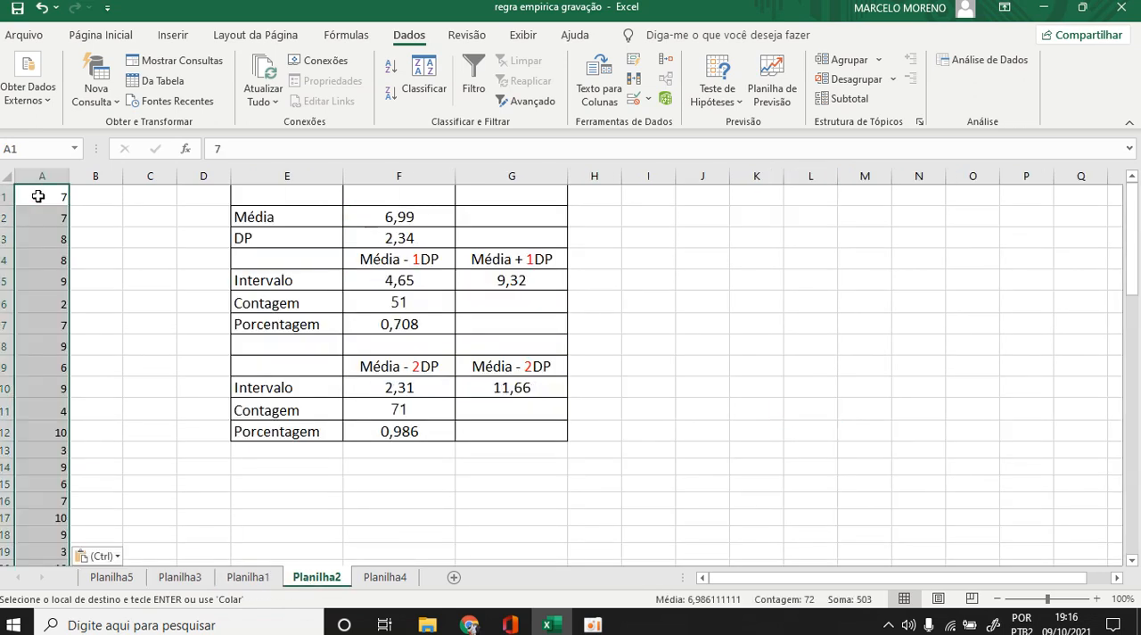
# Set the font size of the pasted results in A1:A72 of Planilha2 to 13.
pyautogui.click(101, 35)
pyautogui.click(234, 67)
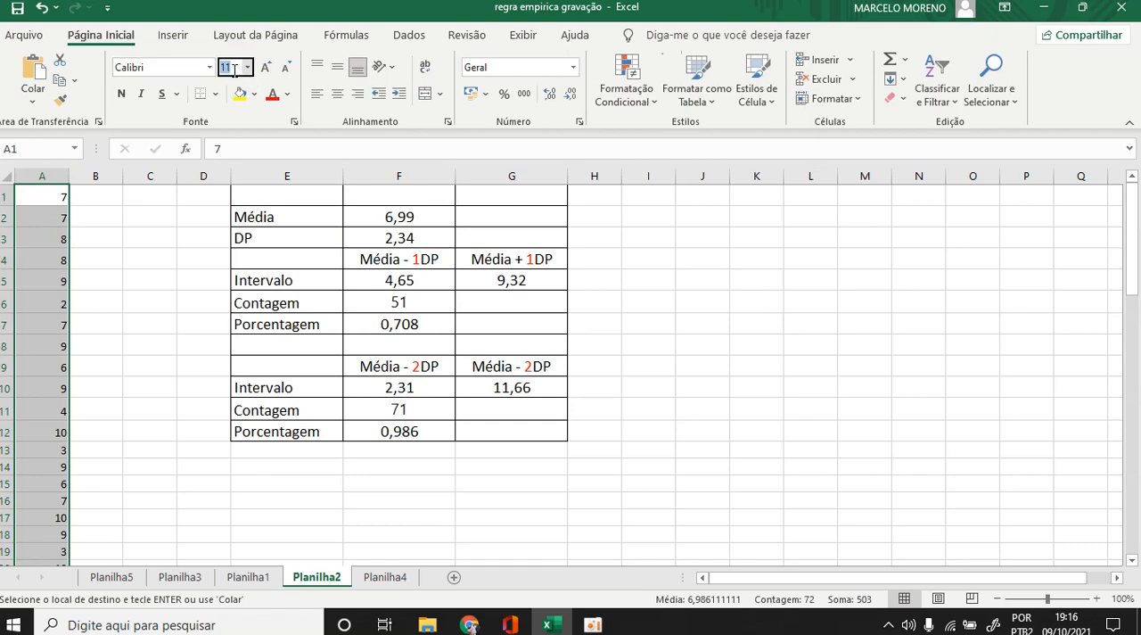
pyautogui.write('13')
pyautogui.press('Return')
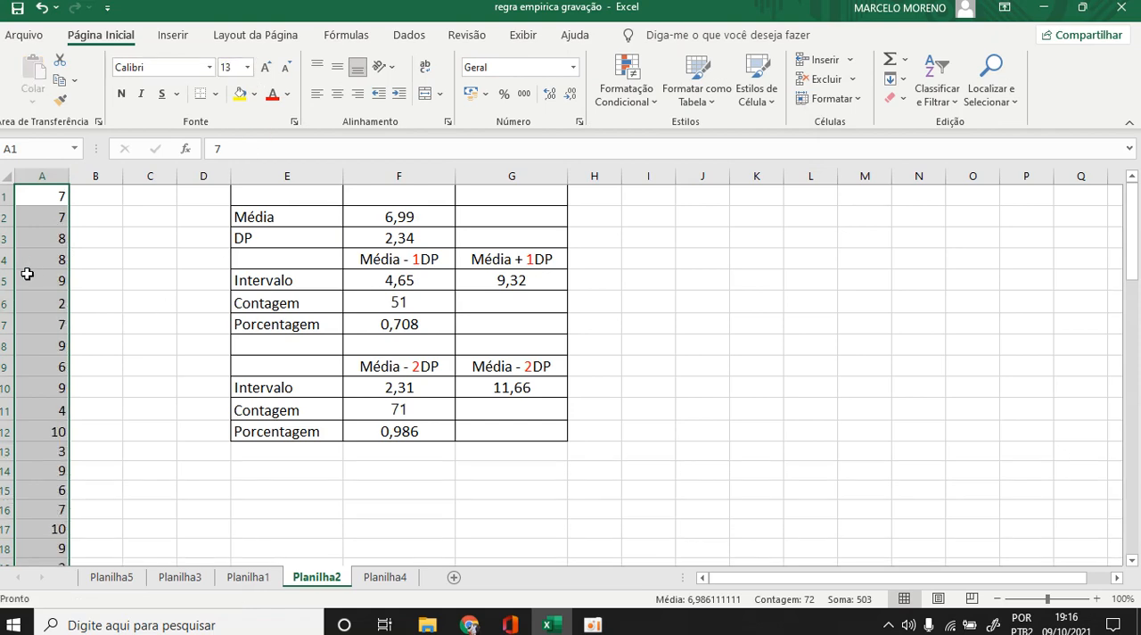
pyautogui.scroll(-6, 26, 267)
pyautogui.scroll(-20, 23, 242)
pyautogui.scroll(20, 22, 247)
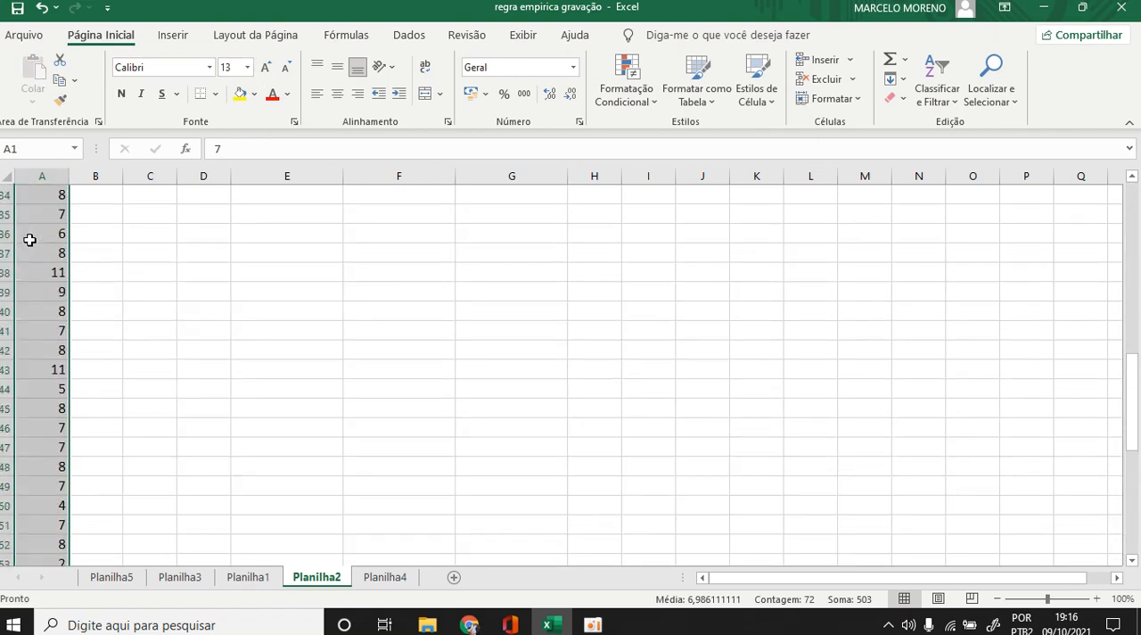
pyautogui.scroll(1, 23, 236)
pyautogui.scroll(-17, 33, 224)
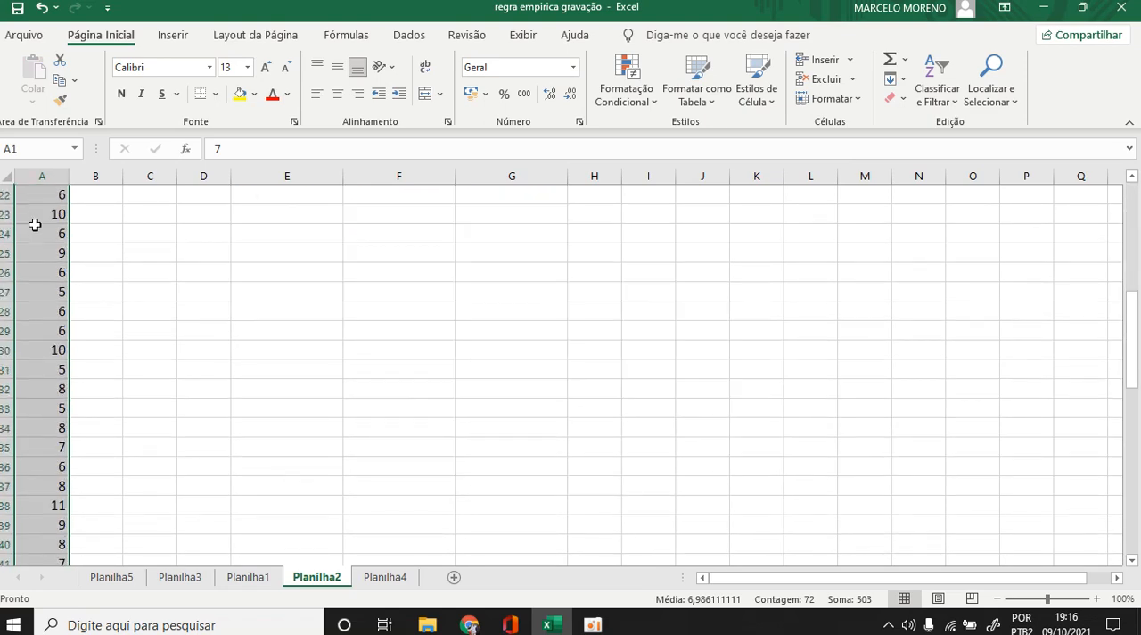
pyautogui.scroll(17, 36, 230)
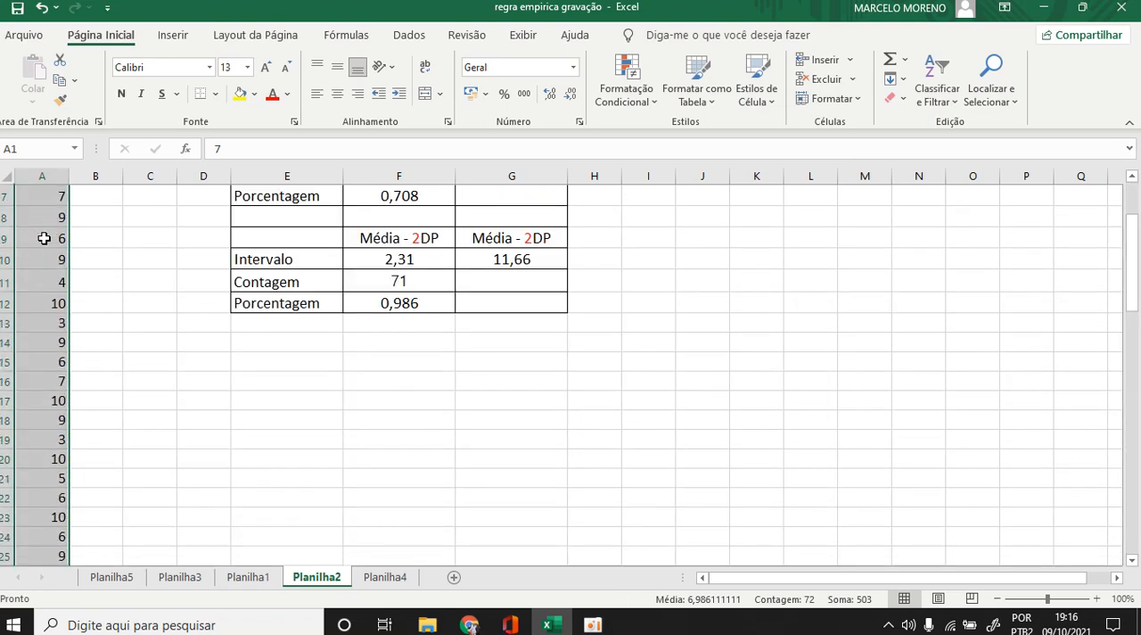
pyautogui.click(772, 323)
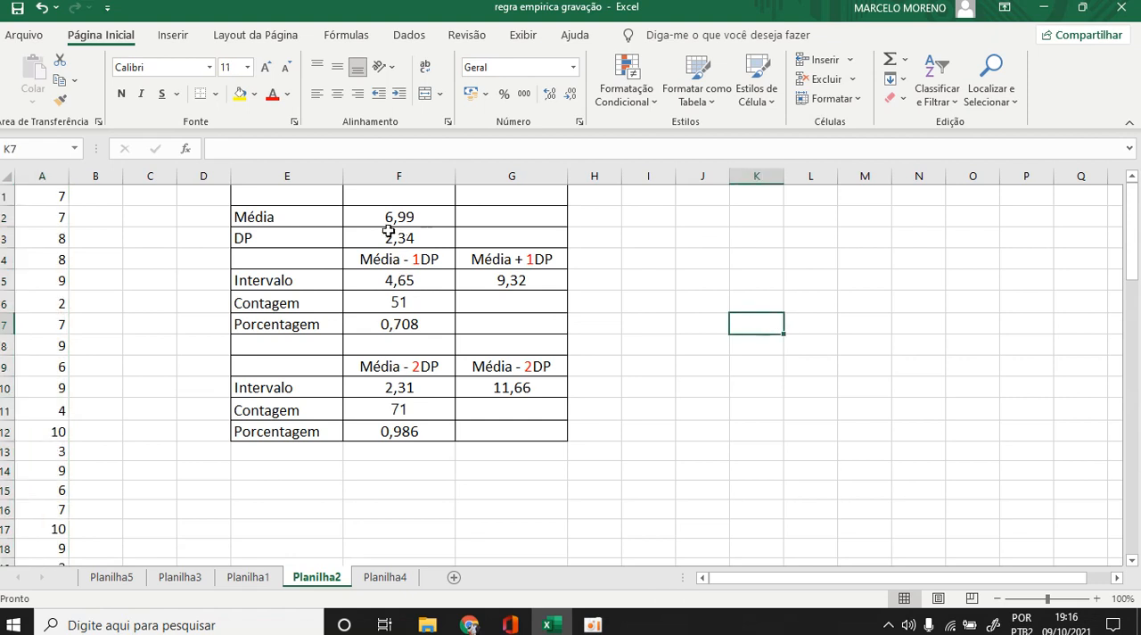
# Inspect the Média formula in F2 and the range of results it covers in column A.
pyautogui.click(405, 217)
pyautogui.doubleClick(405, 216)
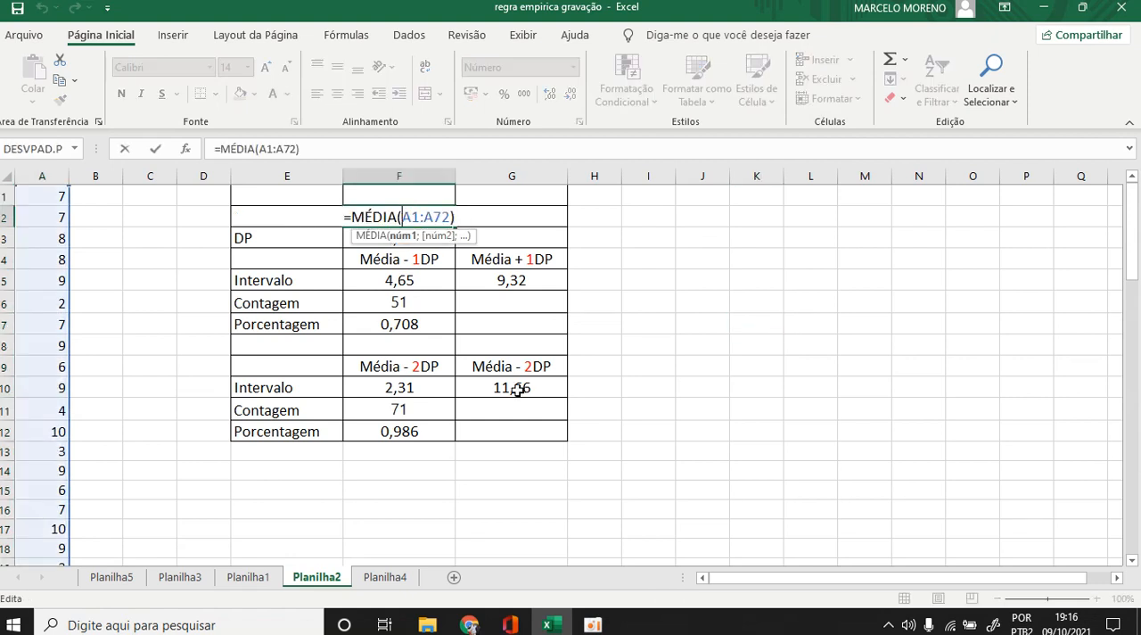
pyautogui.scroll(-7, 58, 384)
pyautogui.scroll(-15, 58, 384)
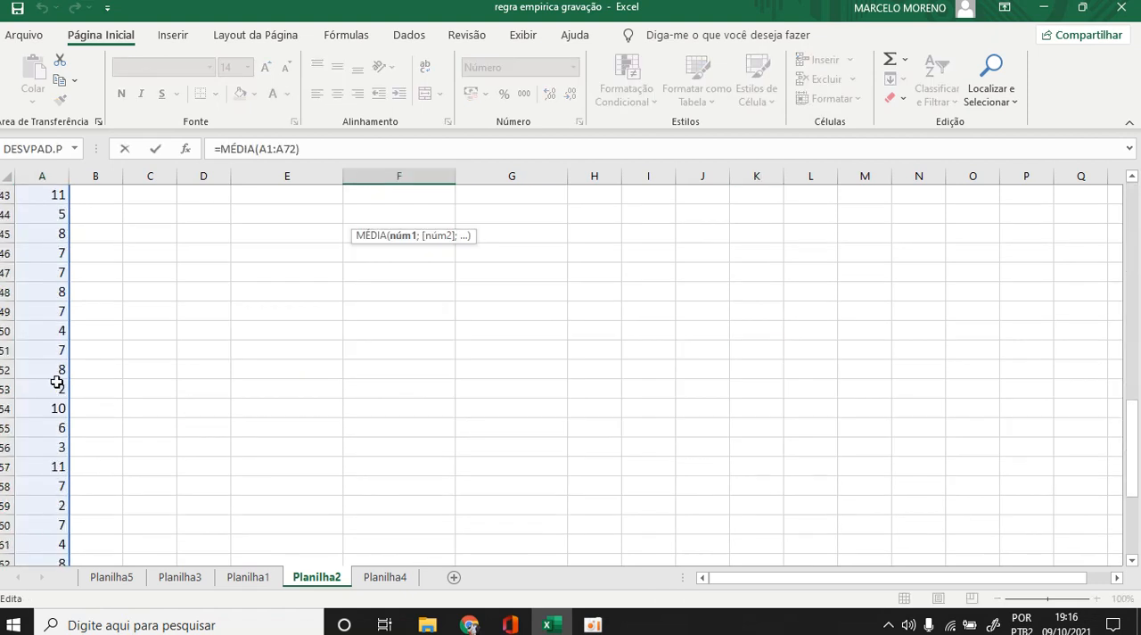
pyautogui.scroll(15, 58, 381)
pyautogui.scroll(7, 70, 382)
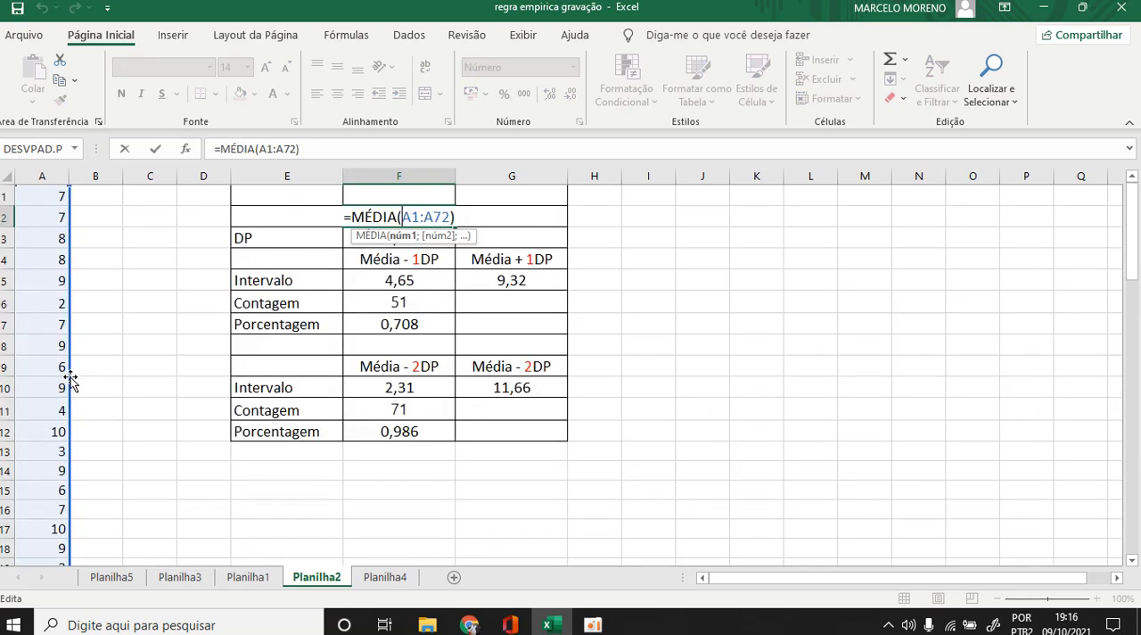
pyautogui.press('Return')
# Calculate the average of A1:A72 in the empty cell I2 with the MÉDIA function.
pyautogui.click(641, 218)
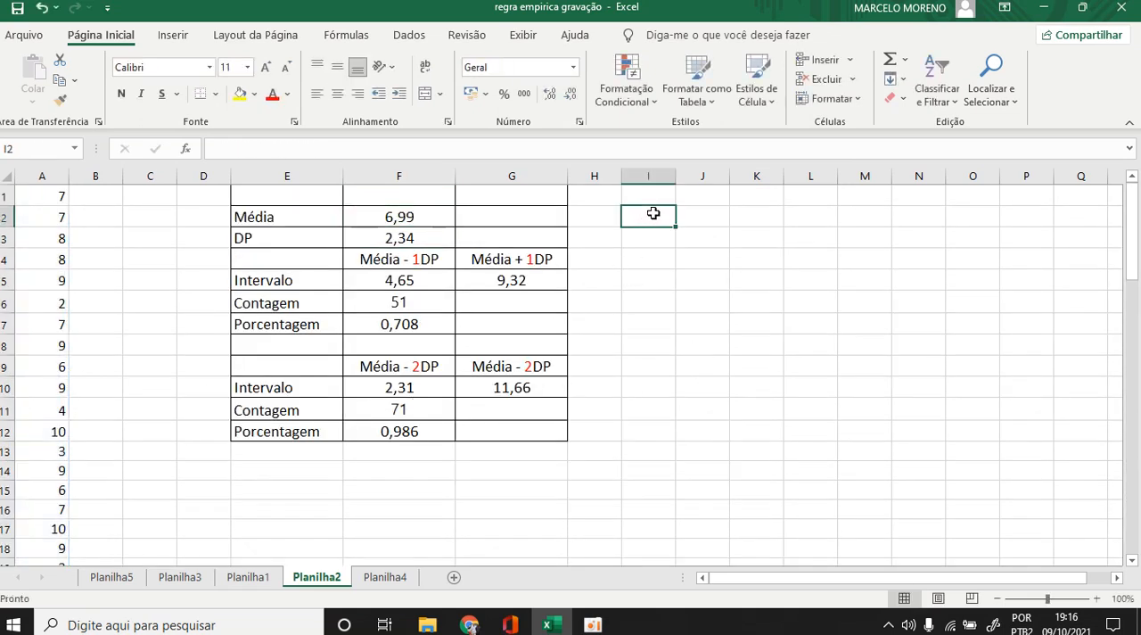
pyautogui.click(904, 59)
pyautogui.click(928, 106)
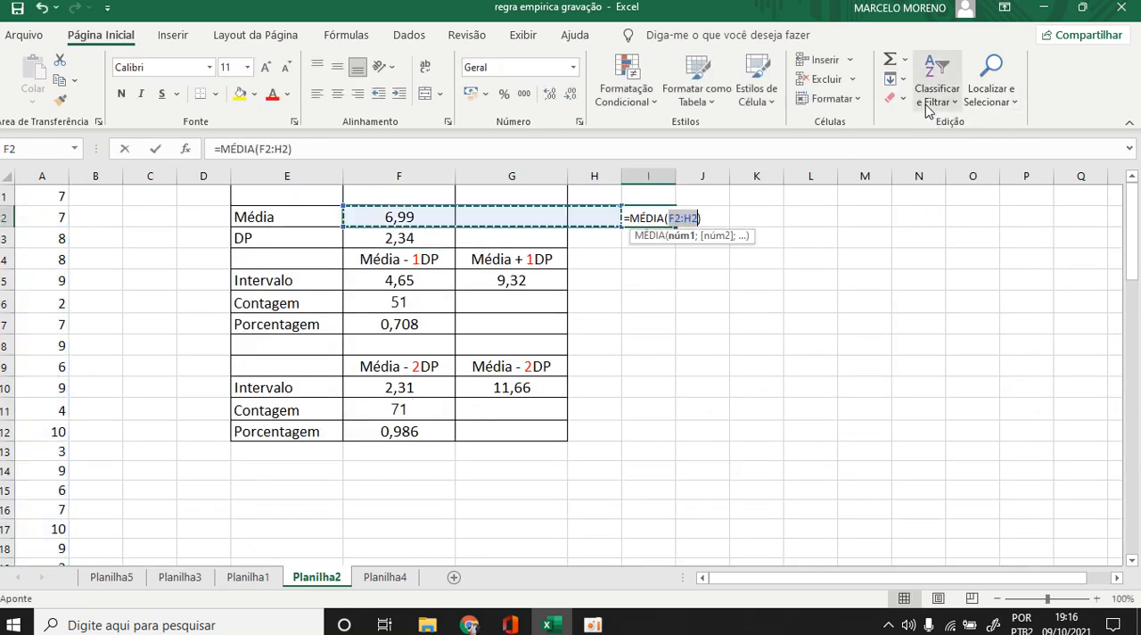
pyautogui.moveTo(46, 198); pyautogui.dragTo(59, 503)
pyautogui.press('Return')
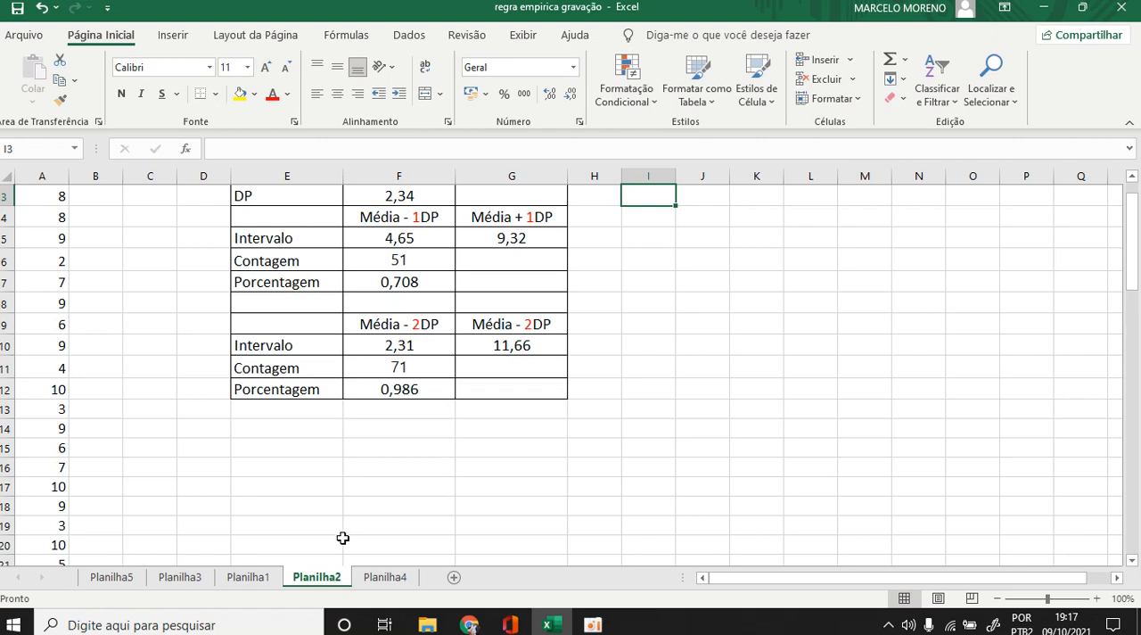
pyautogui.scroll(1, 571, 461)
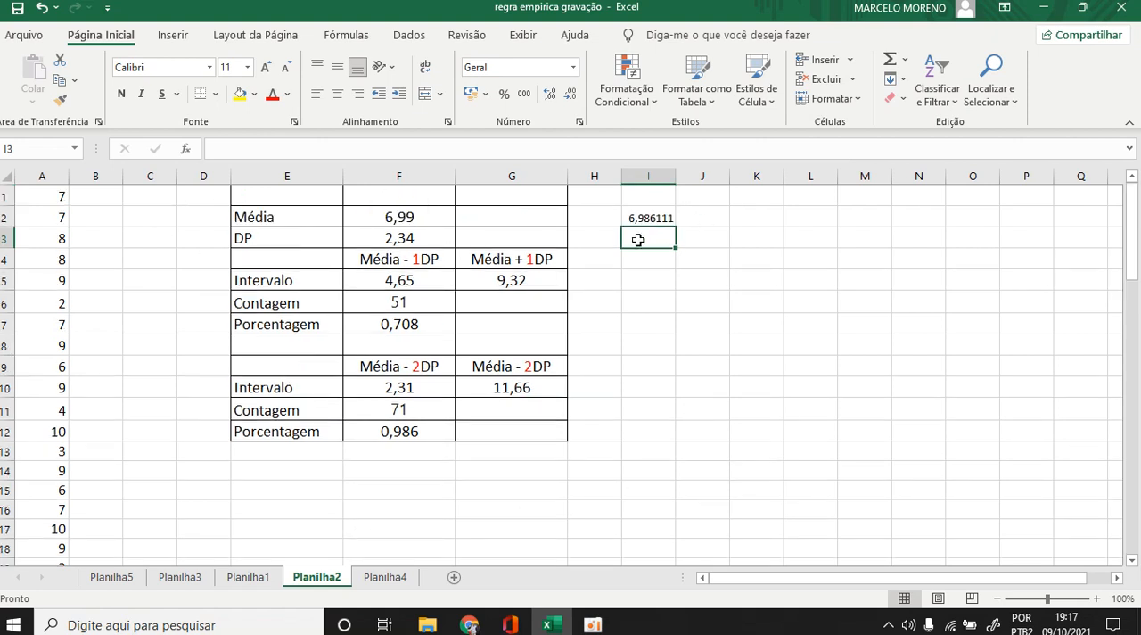
# Delete the trial average formula from I2.
pyautogui.click(656, 218)
pyautogui.press('Delete')
pyautogui.click(737, 274)
# Inspect the standard deviation formula in F3 beside the DP label.
pyautogui.click(398, 238)
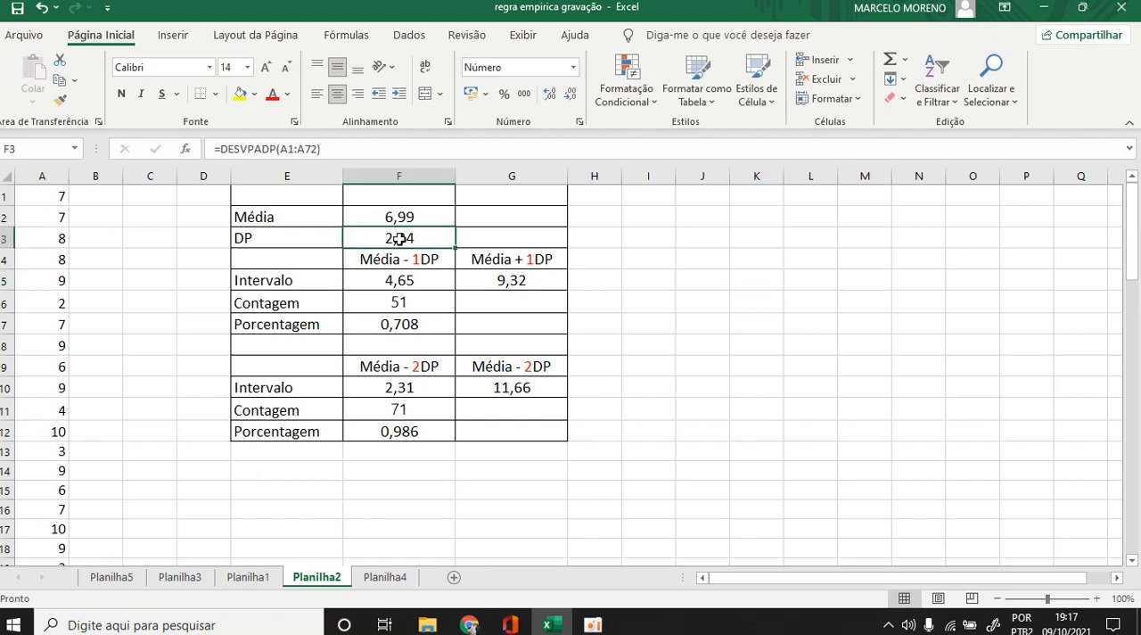
pyautogui.doubleClick(399, 238)
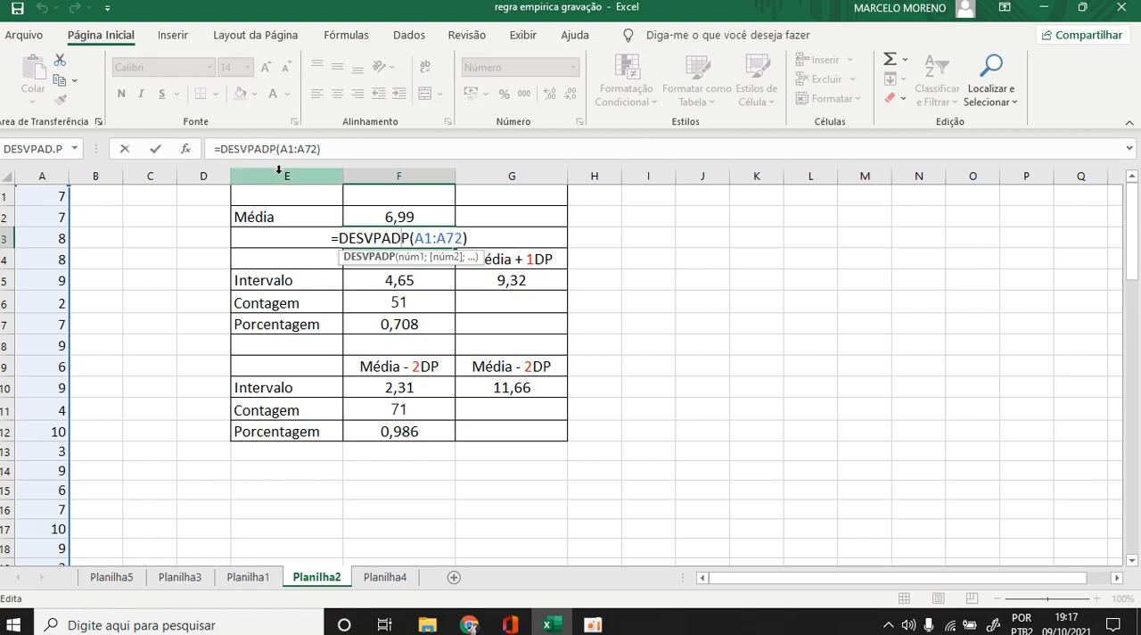
pyautogui.press('Return')
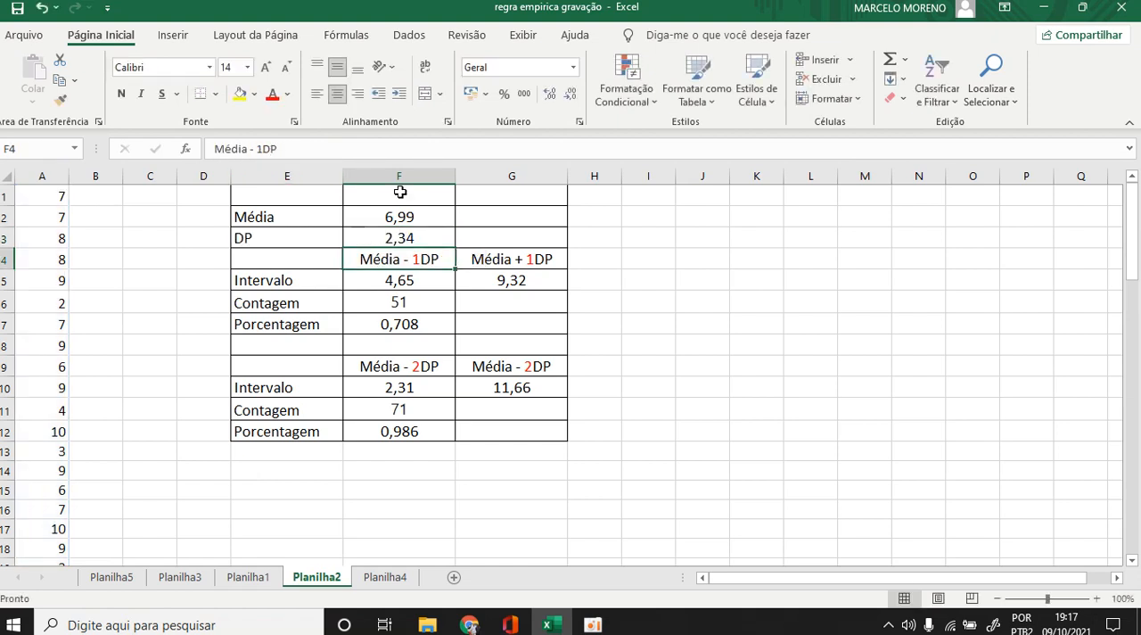
# Insert the DESVPAD.P function in H3 to calculate the population standard deviation of A1:A72.
pyautogui.click(604, 244)
pyautogui.click(185, 148)
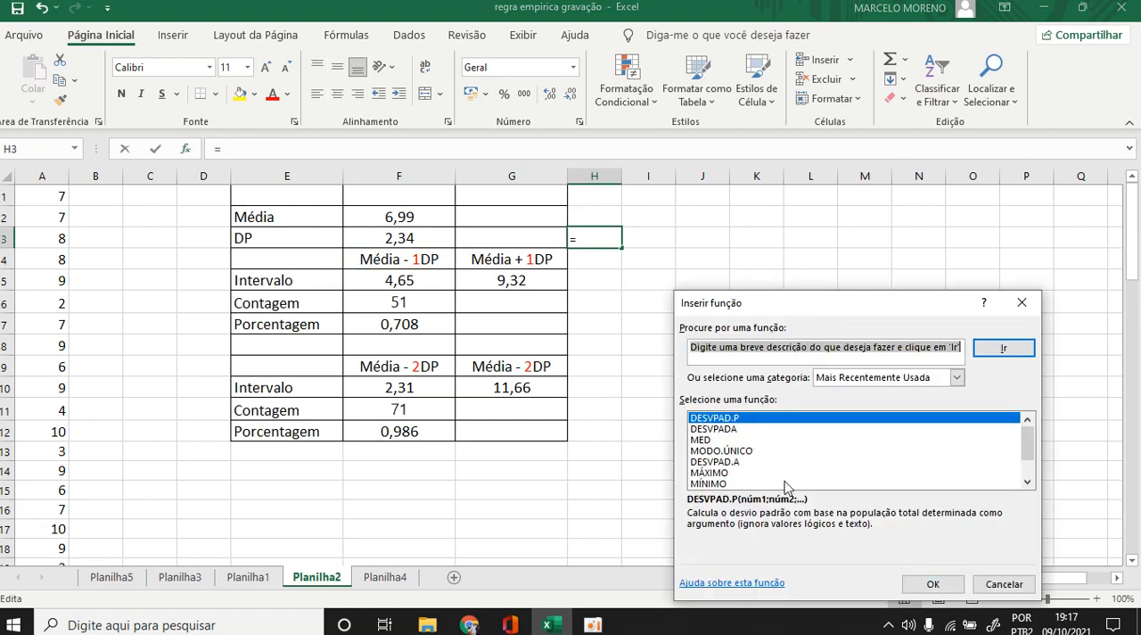
pyautogui.click(927, 585)
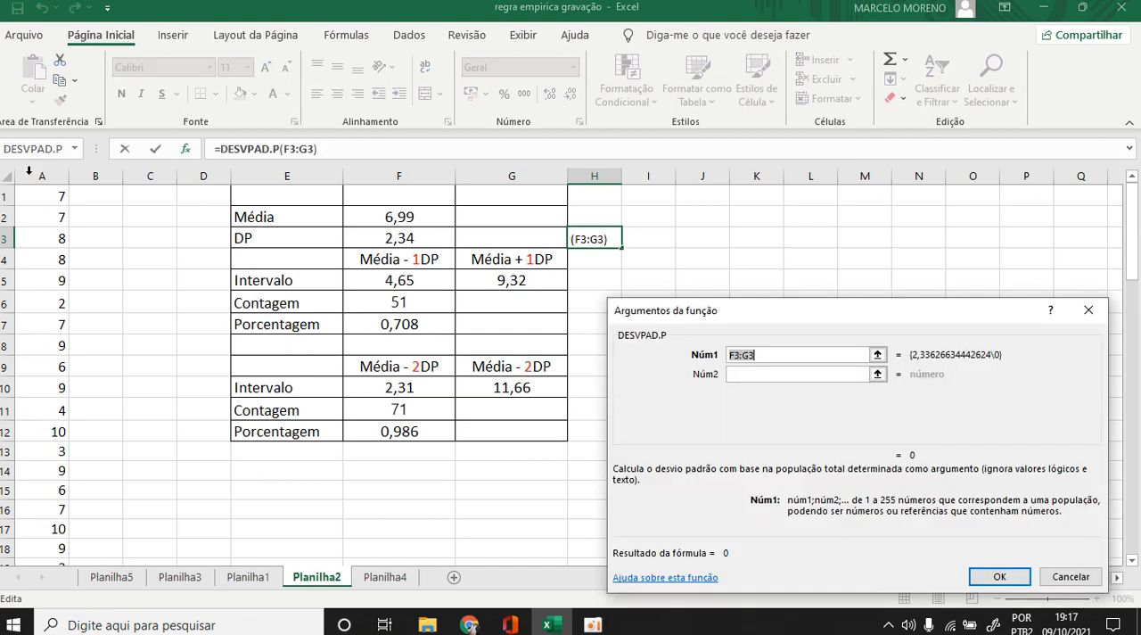
pyautogui.moveTo(44, 202); pyautogui.dragTo(65, 511)
pyautogui.press('Return')
pyautogui.click(718, 294)
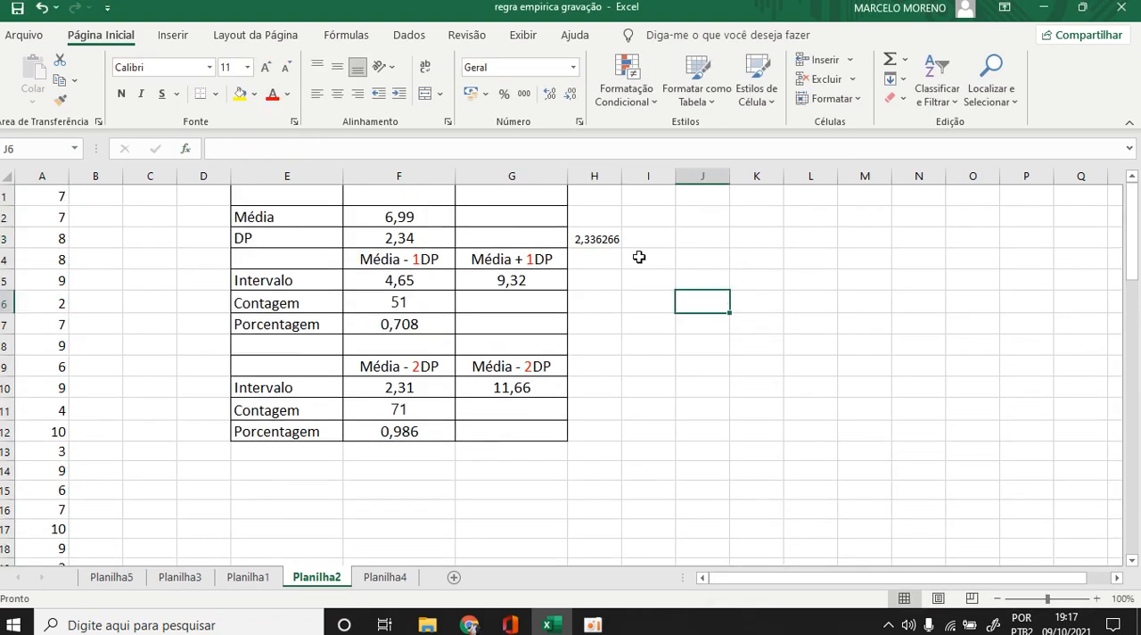
# Reduce the trial standard deviation in H3 to two decimal places.
pyautogui.click(581, 243)
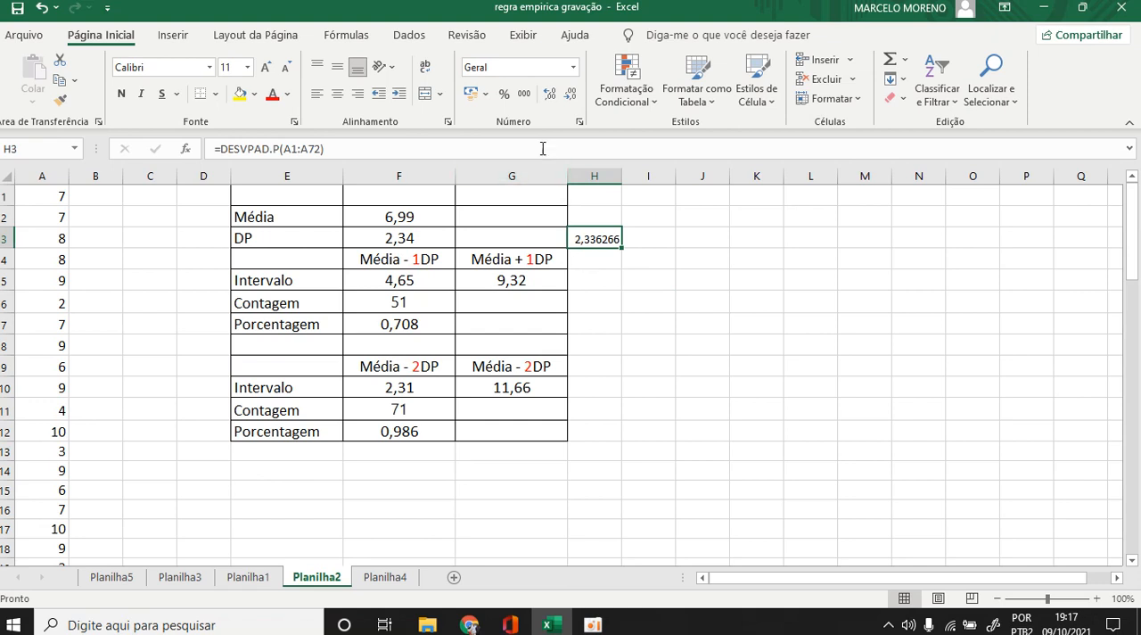
pyautogui.click(568, 98)
pyautogui.click(568, 98)
pyautogui.click(568, 98)
pyautogui.click(568, 98)
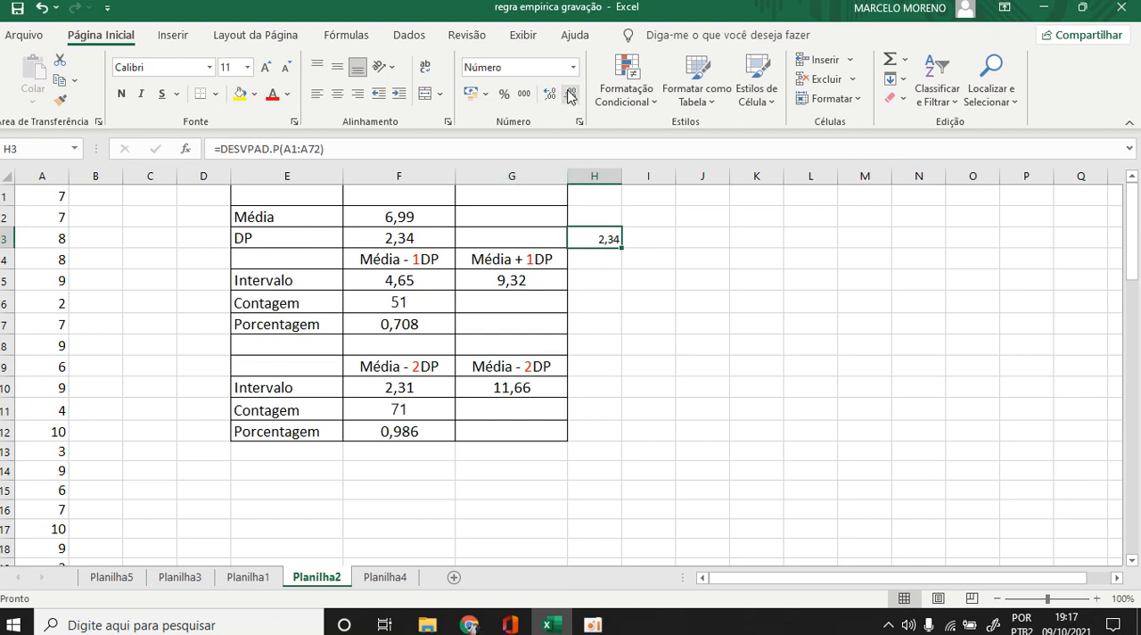
# Delete the trial standard deviation formula from H3.
pyautogui.click(722, 371)
pyautogui.click(612, 239)
pyautogui.press('Delete')
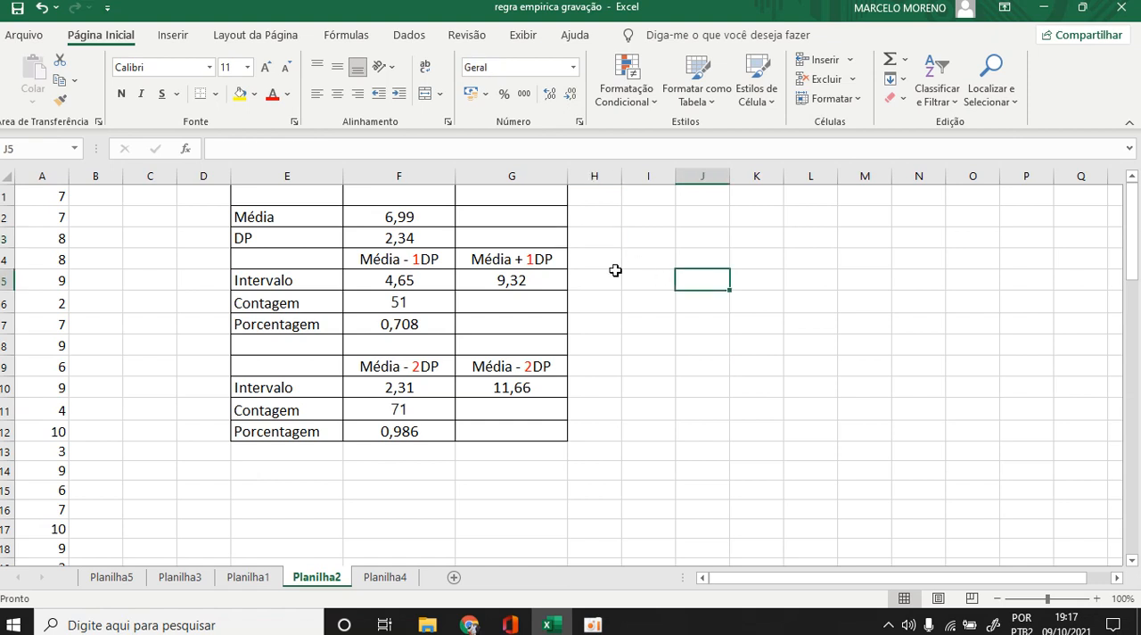
# Examine the one-standard-deviation headings in F4:G4 and the interval formulas in F5 and G5.
pyautogui.click(401, 260)
pyautogui.moveTo(401, 260); pyautogui.dragTo(509, 257)
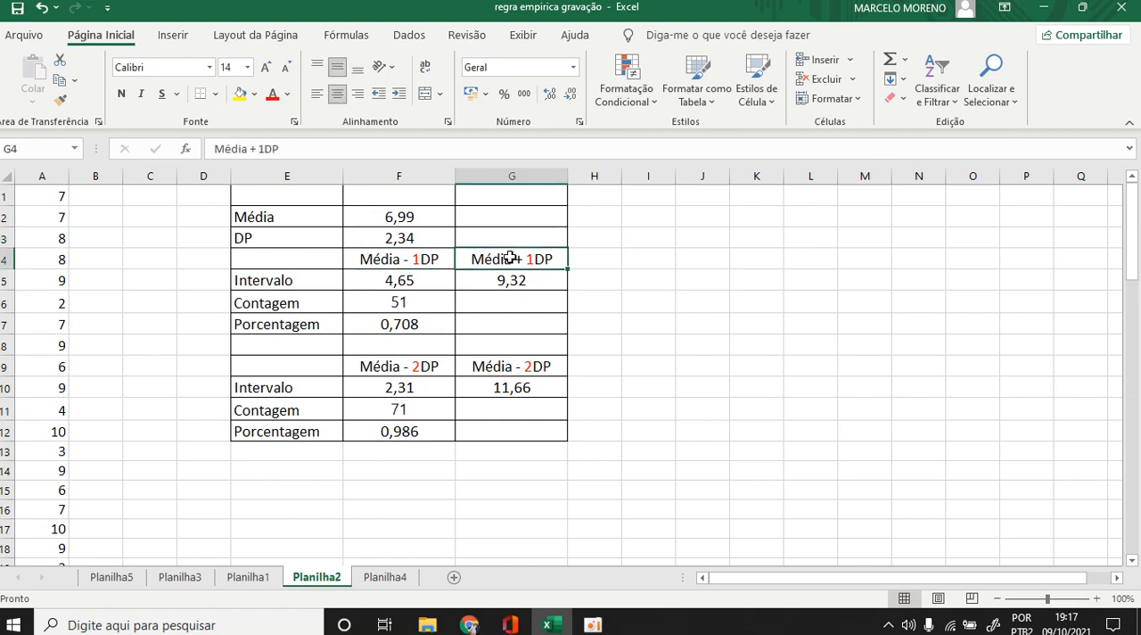
pyautogui.click(657, 283)
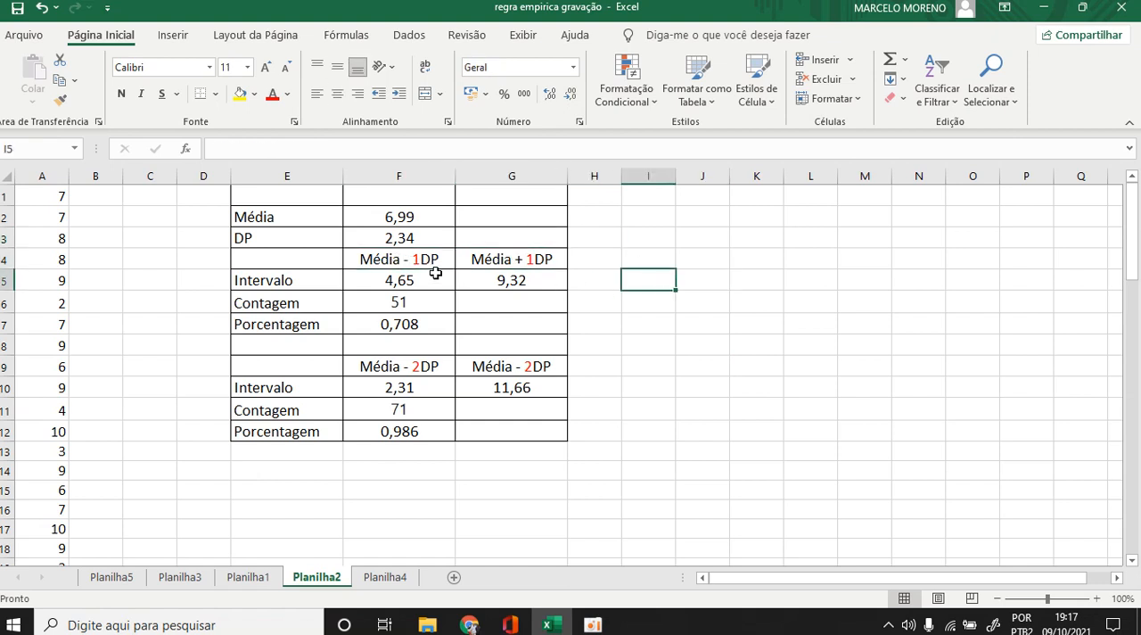
pyautogui.click(389, 278)
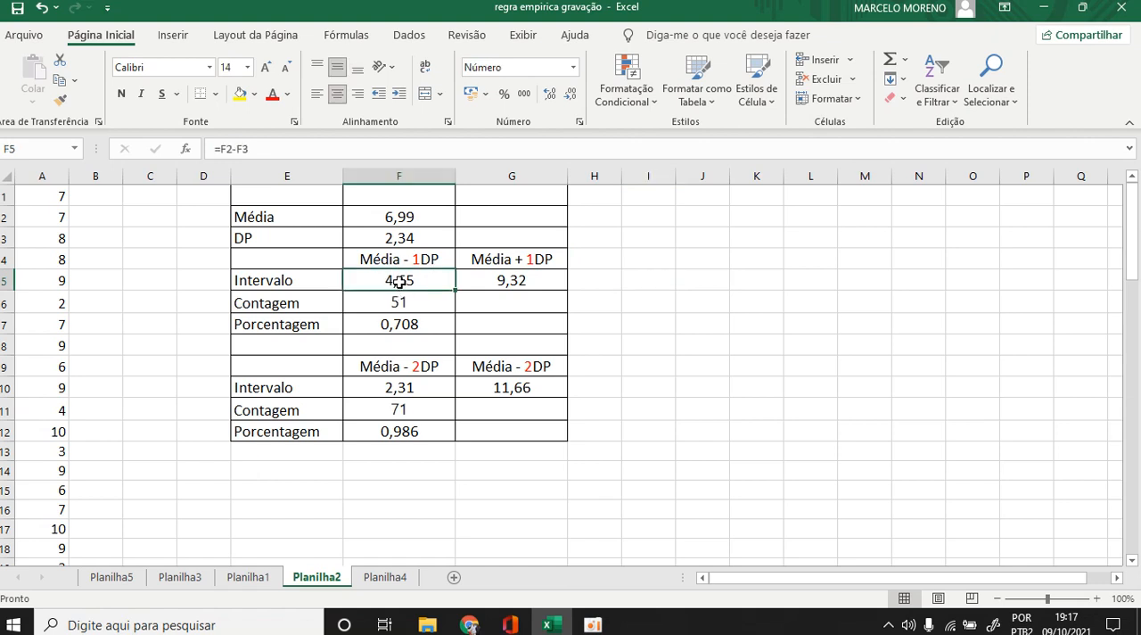
pyautogui.doubleClick(399, 281)
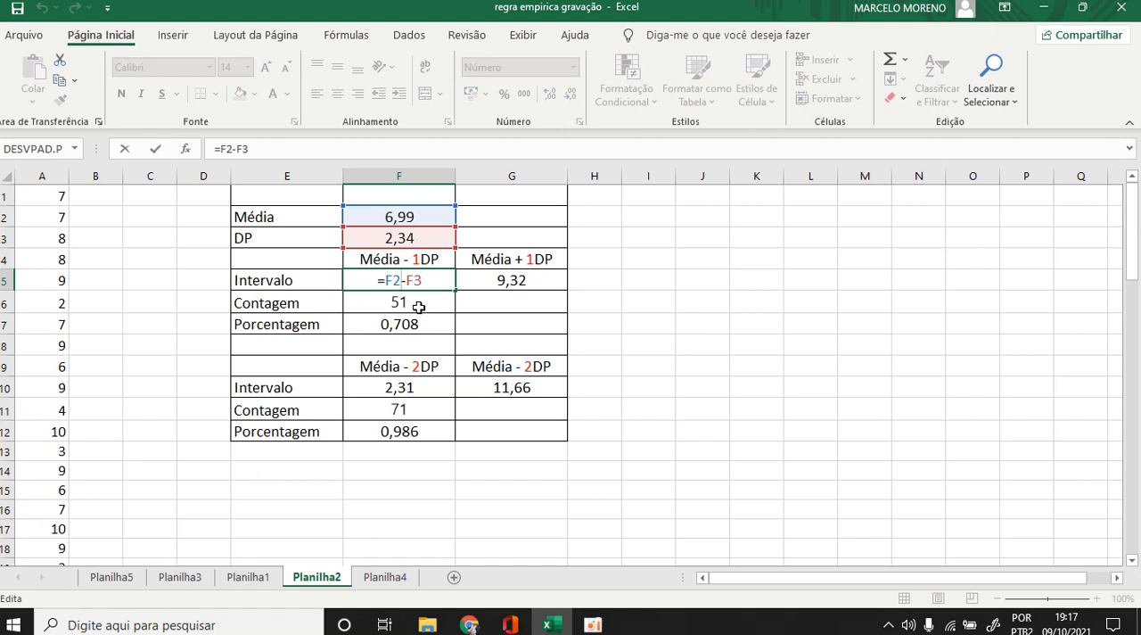
pyautogui.press('Return')
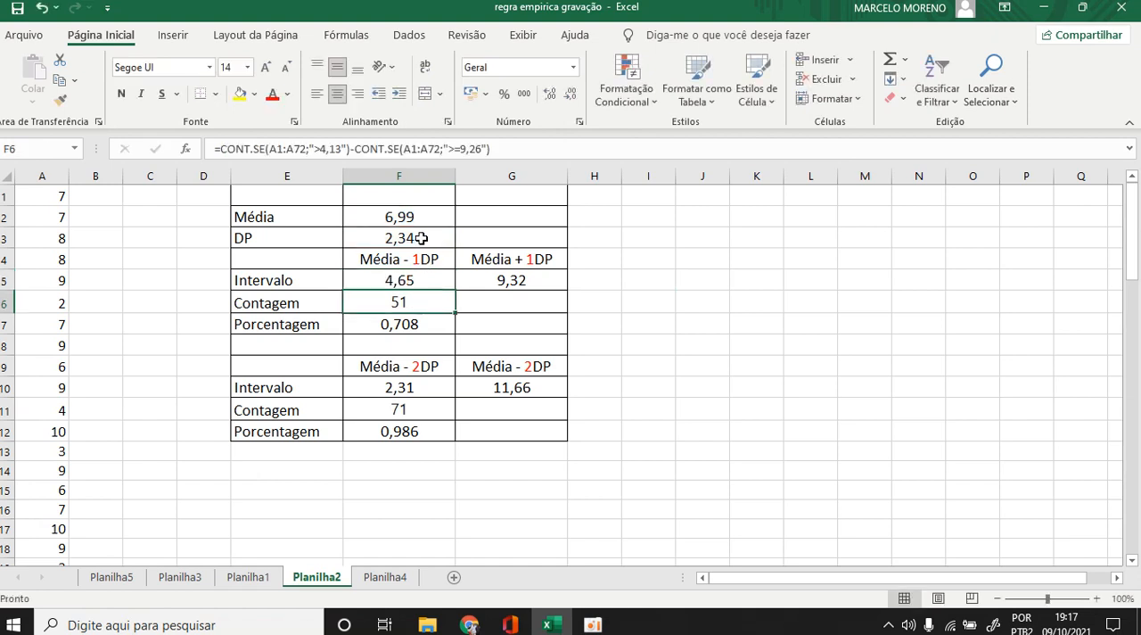
pyautogui.click(407, 280)
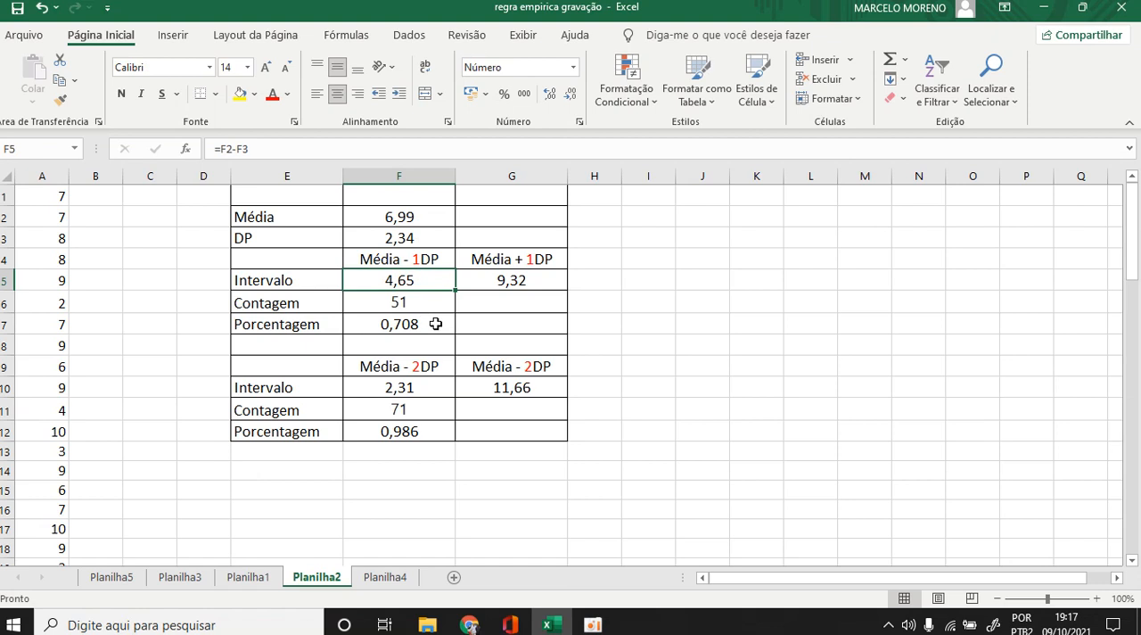
pyautogui.click(526, 283)
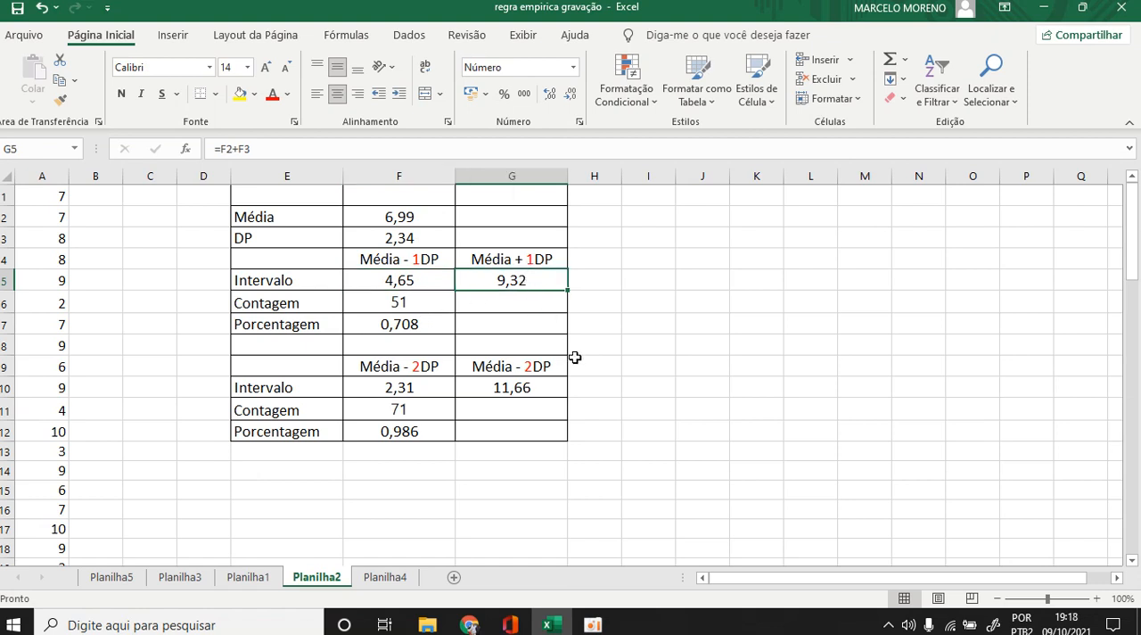
# Check the formula in G5 and highlight the one-deviation interval cells F5:G5 in yellow.
pyautogui.doubleClick(505, 278)
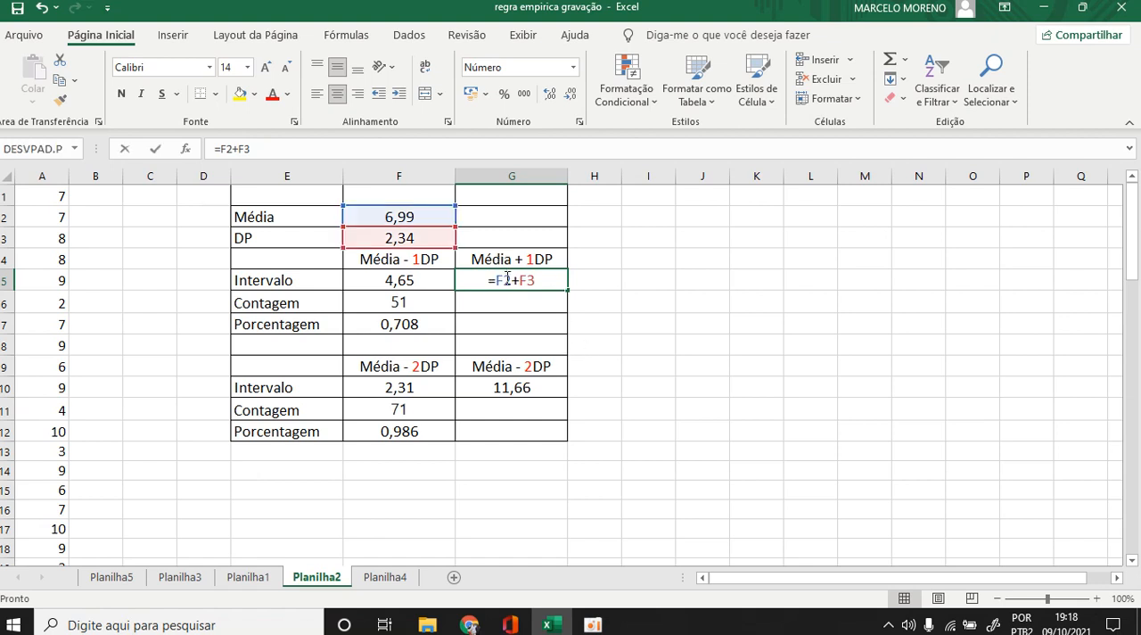
pyautogui.press('Escape')
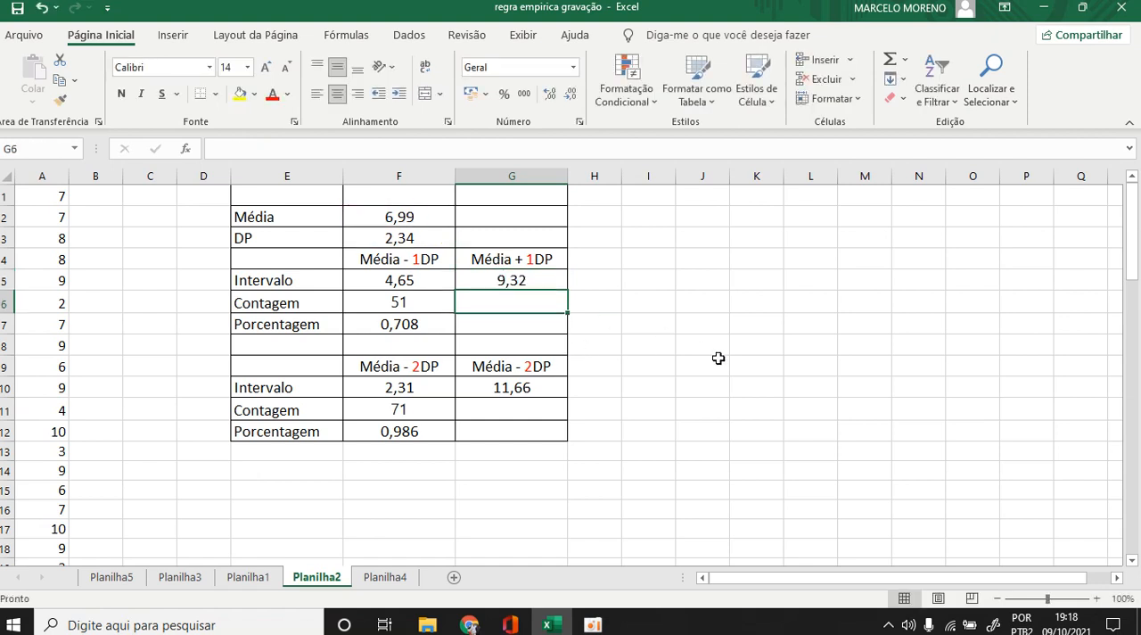
pyautogui.moveTo(663, 362); pyautogui.dragTo(663, 347)
pyautogui.click(416, 280)
pyautogui.moveTo(416, 280); pyautogui.dragTo(509, 282)
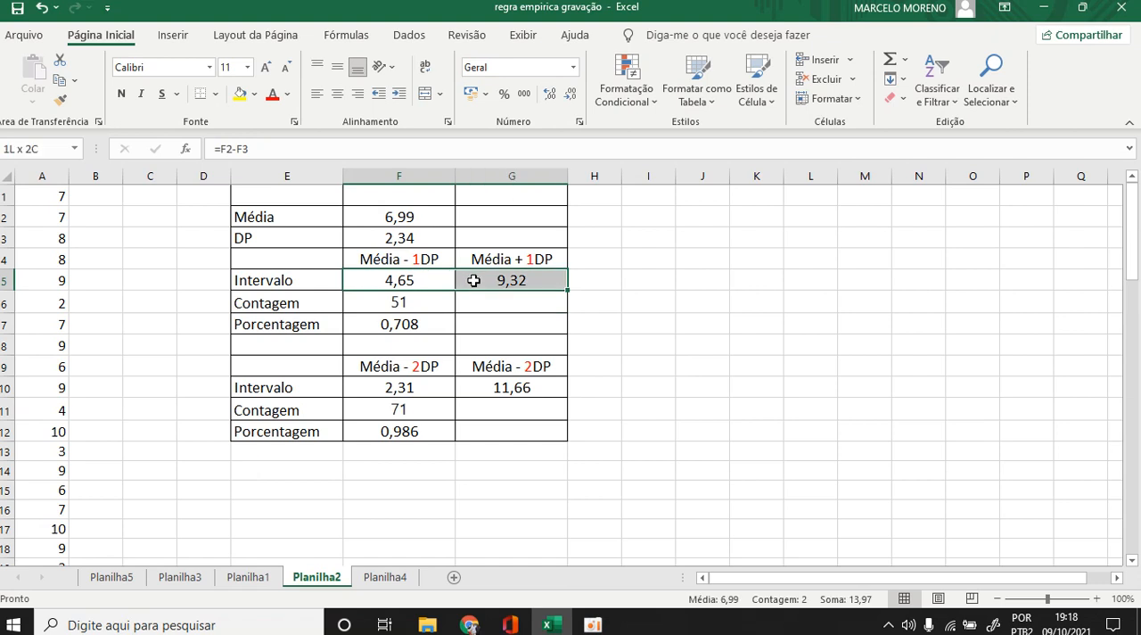
pyautogui.click(240, 92)
pyautogui.click(745, 260)
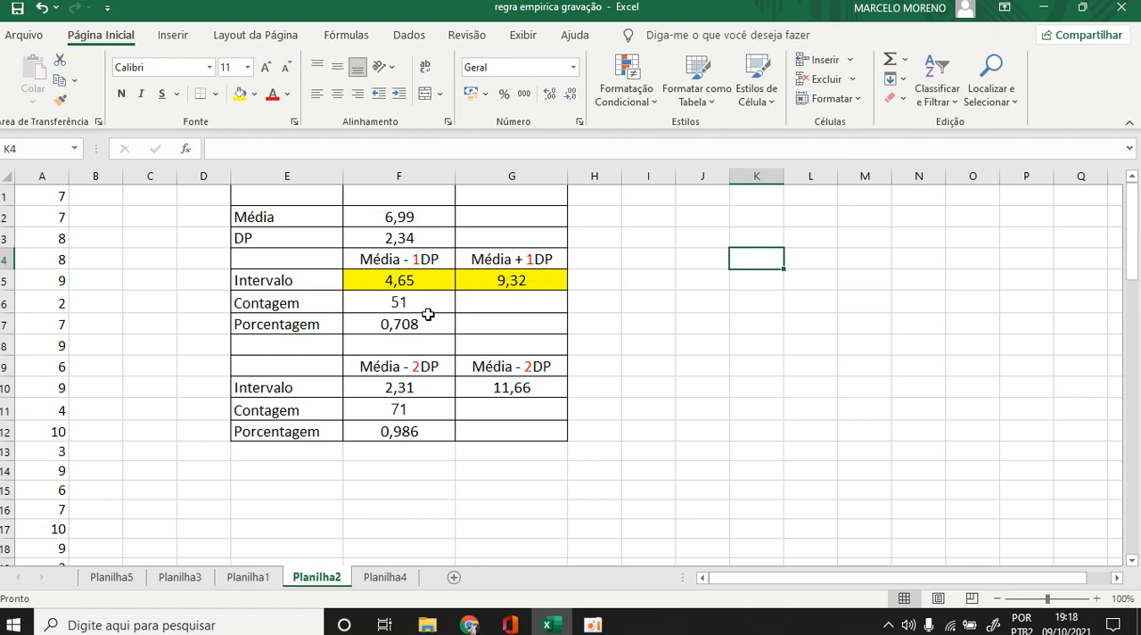
# Update the CONT.SE count formula in F6 so its criteria read ">4,65" and ">=9,32".
pyautogui.doubleClick(394, 303)
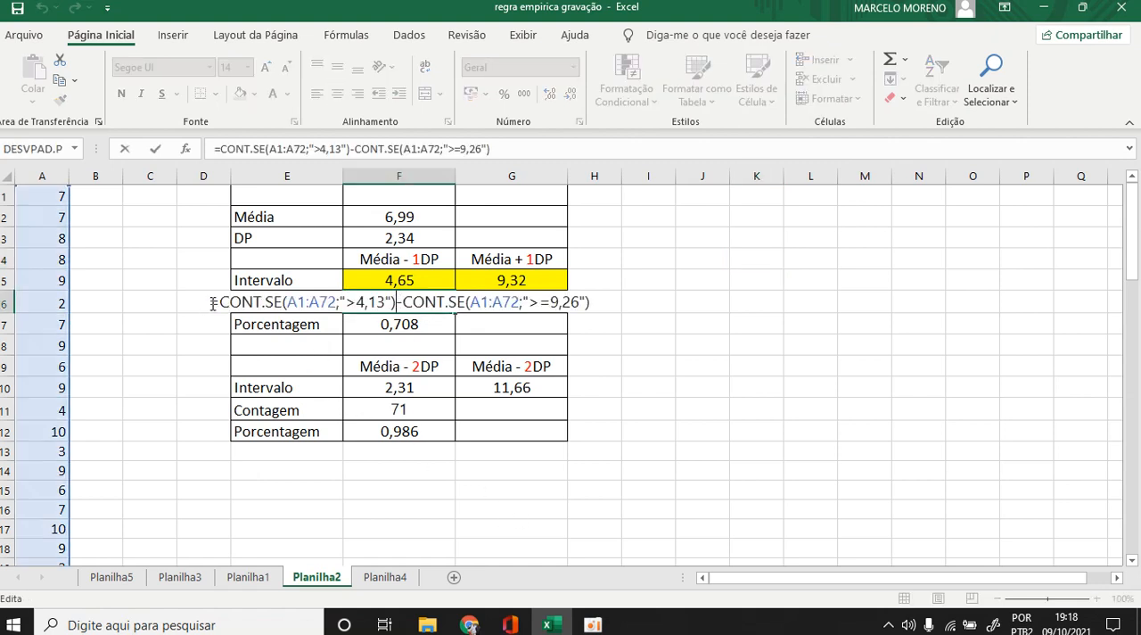
pyautogui.click(369, 302)
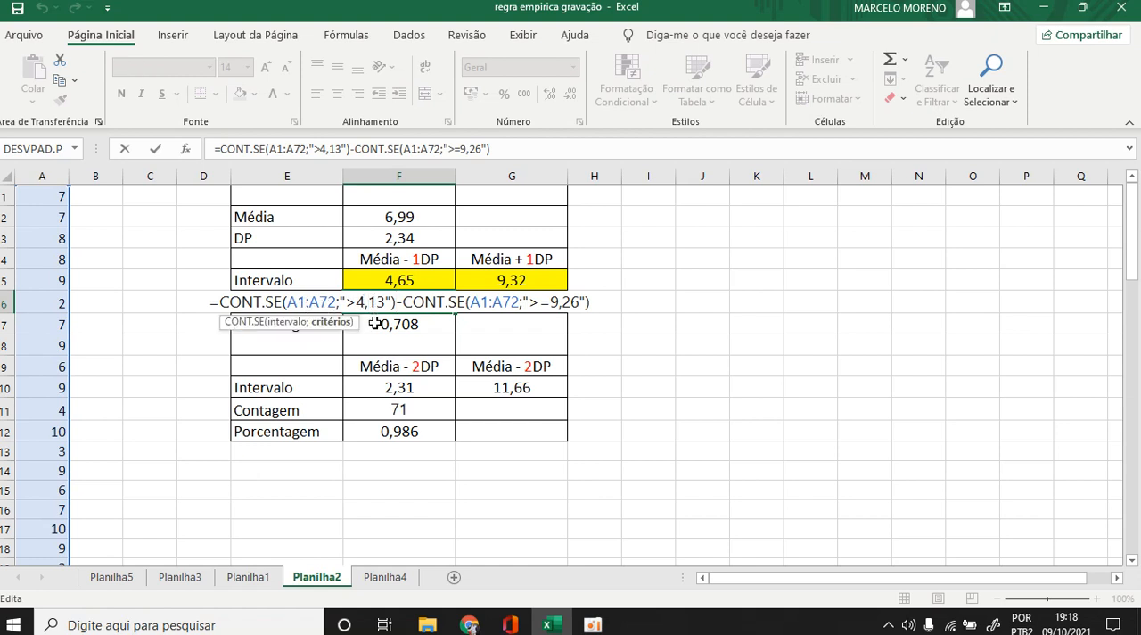
pyautogui.write('65')
pyautogui.press('Delete')
pyautogui.press('Delete')
pyautogui.click(563, 301)
pyautogui.write('32')
pyautogui.press('Delete')
pyautogui.press('Delete')
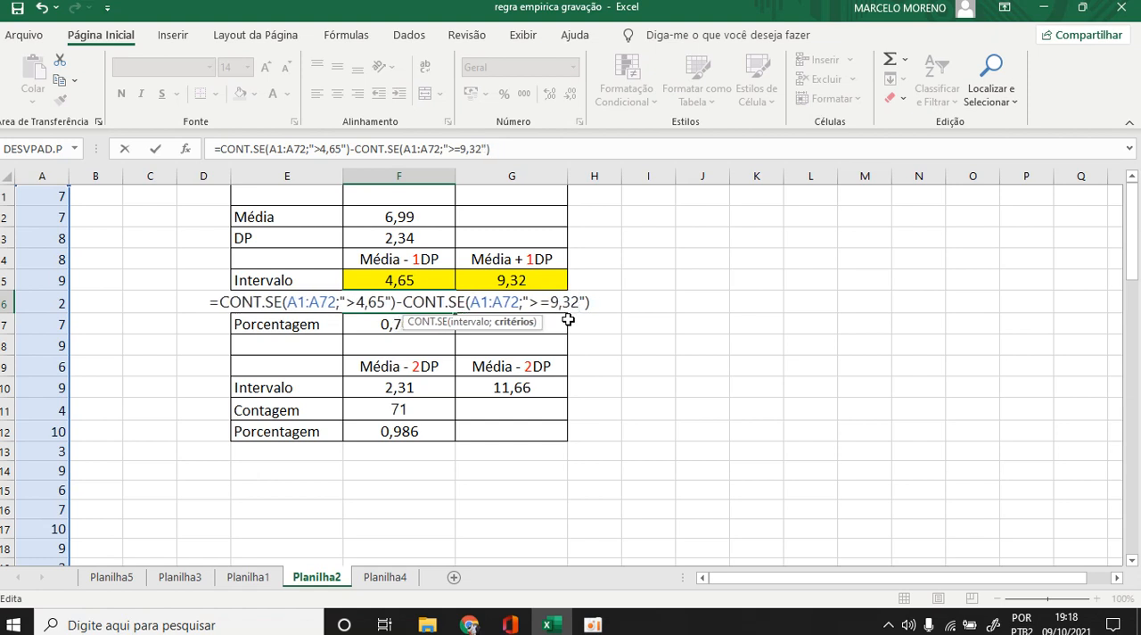
pyautogui.press('Return')
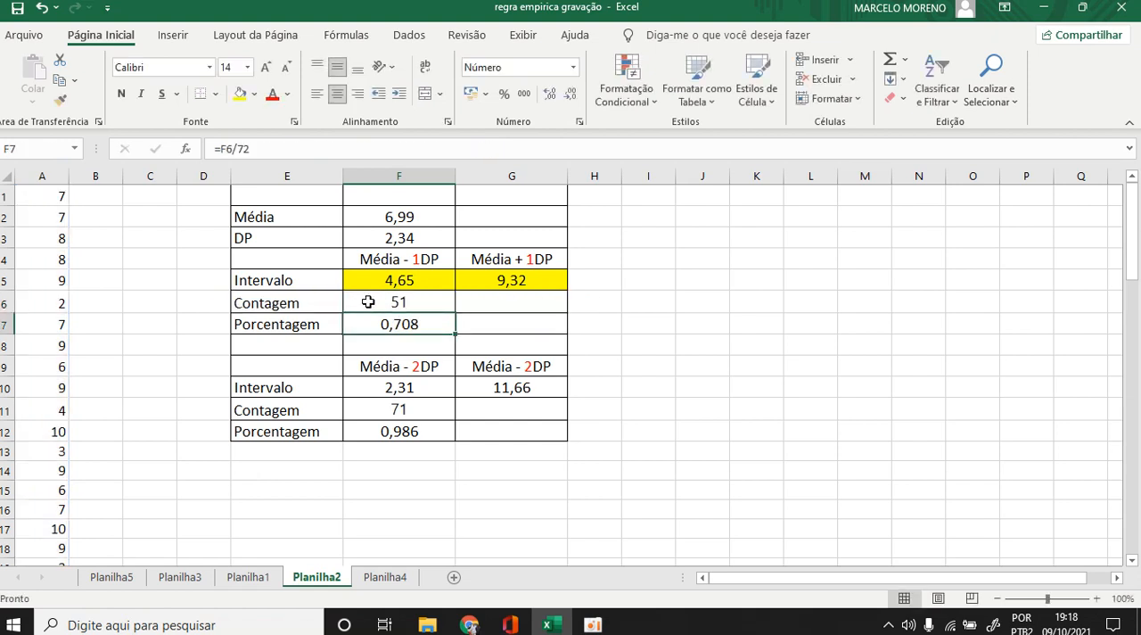
pyautogui.click(415, 301)
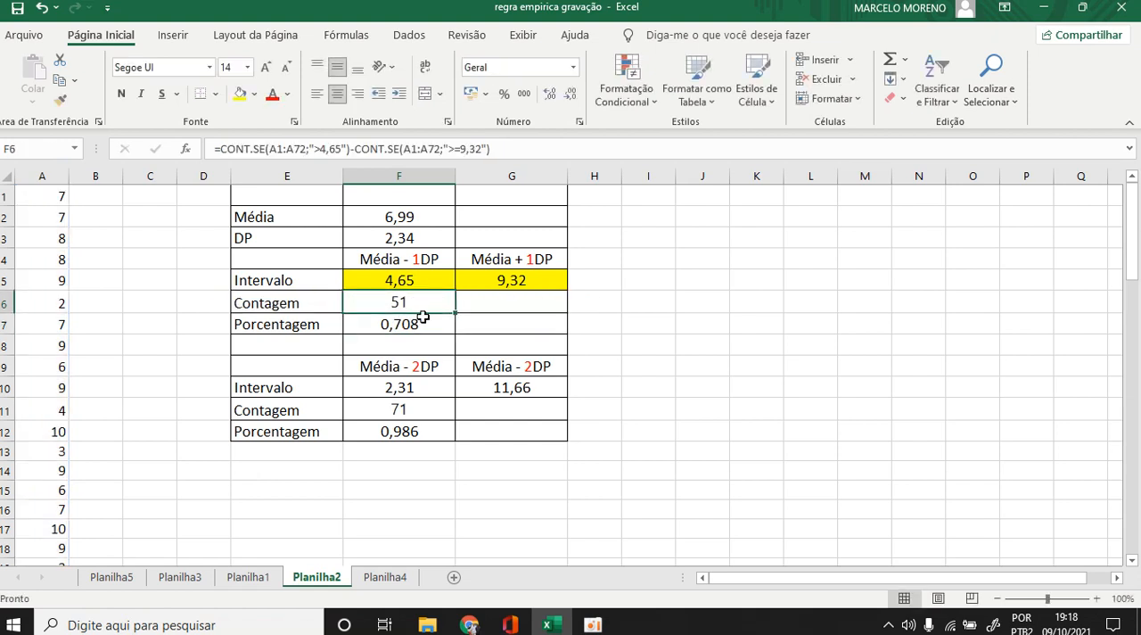
pyautogui.click(676, 334)
# Check the formula in F7 and format the one-deviation proportion as a percentage.
pyautogui.click(407, 324)
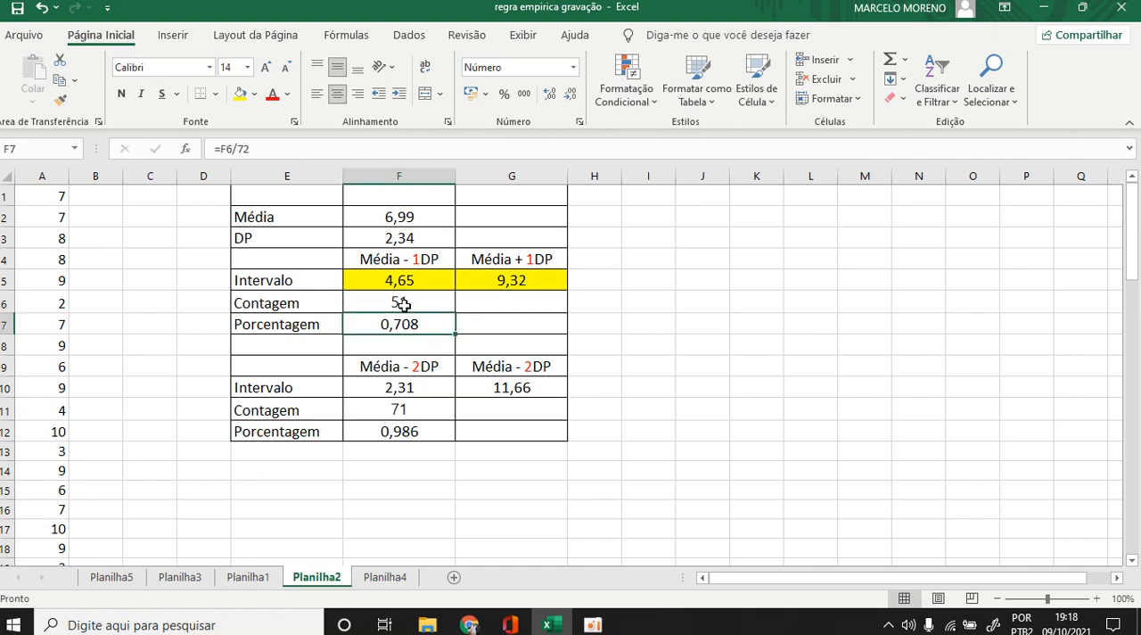
pyautogui.doubleClick(406, 326)
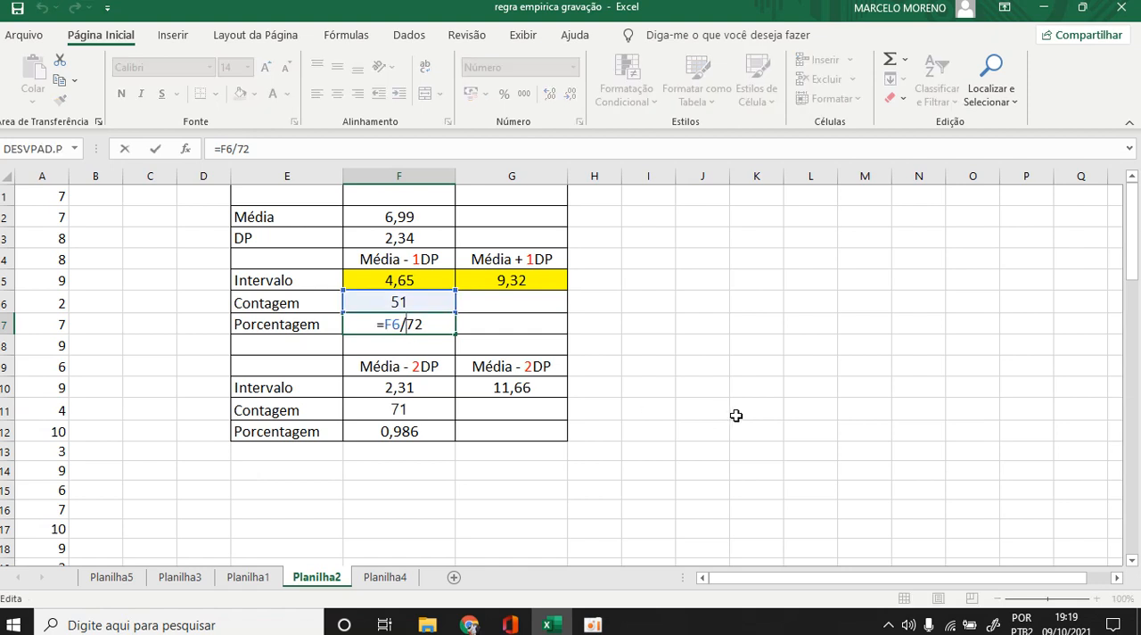
pyautogui.press('Return')
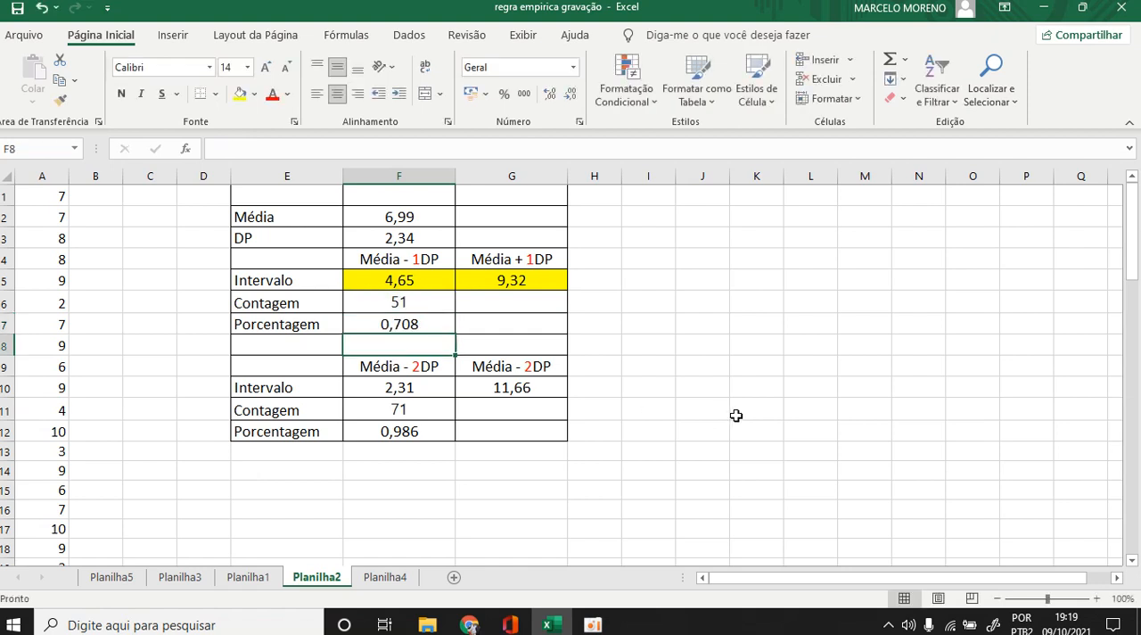
pyautogui.click(394, 328)
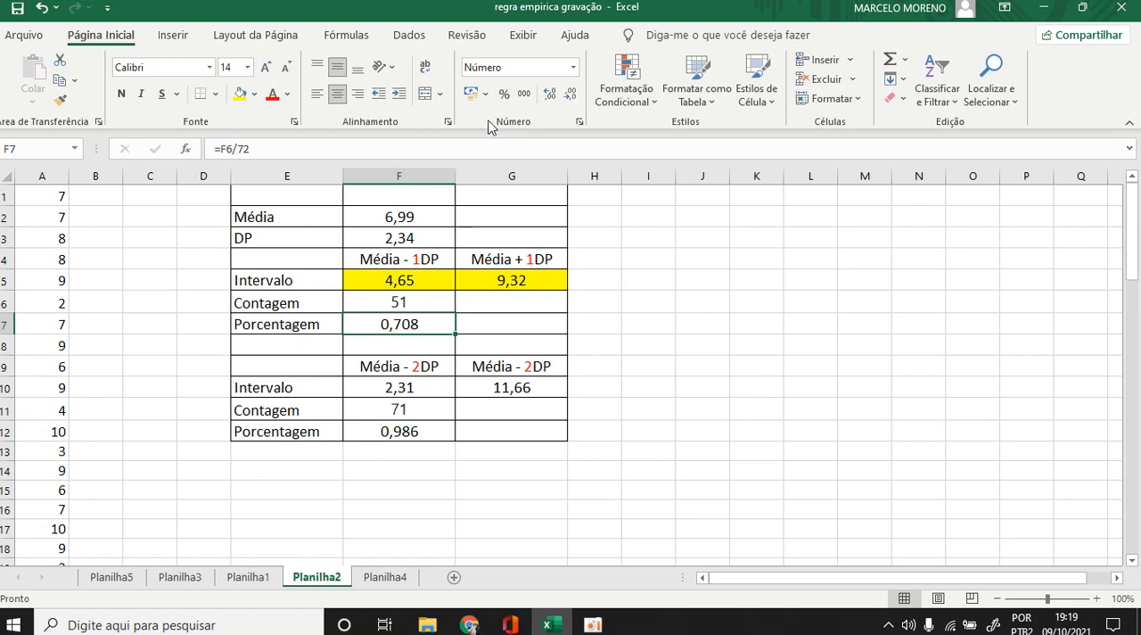
pyautogui.click(510, 93)
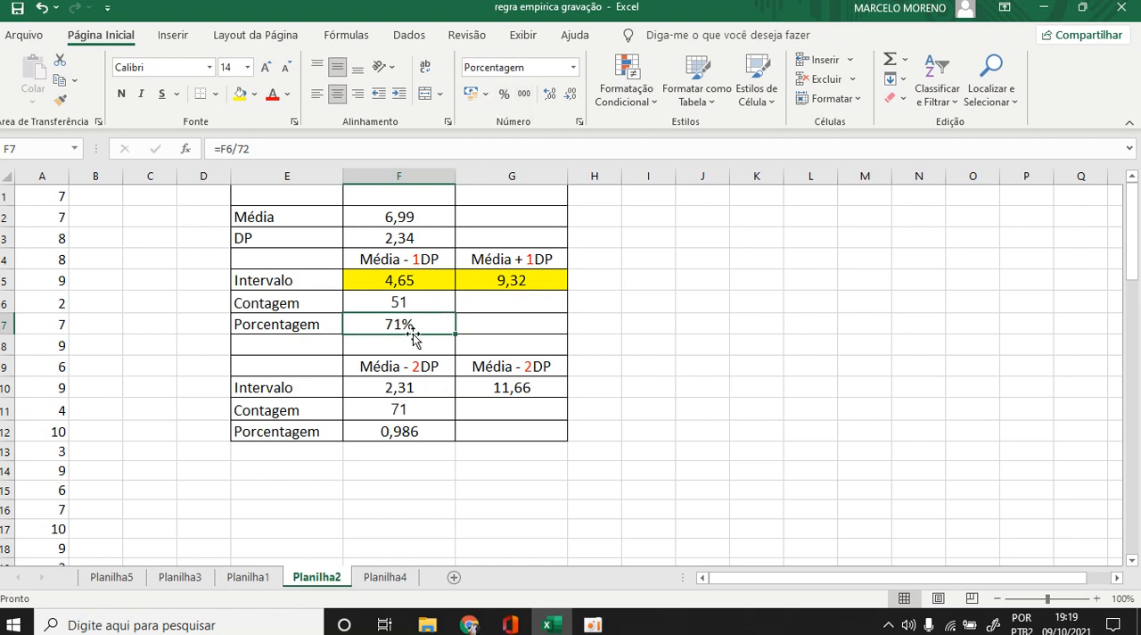
pyautogui.click(667, 401)
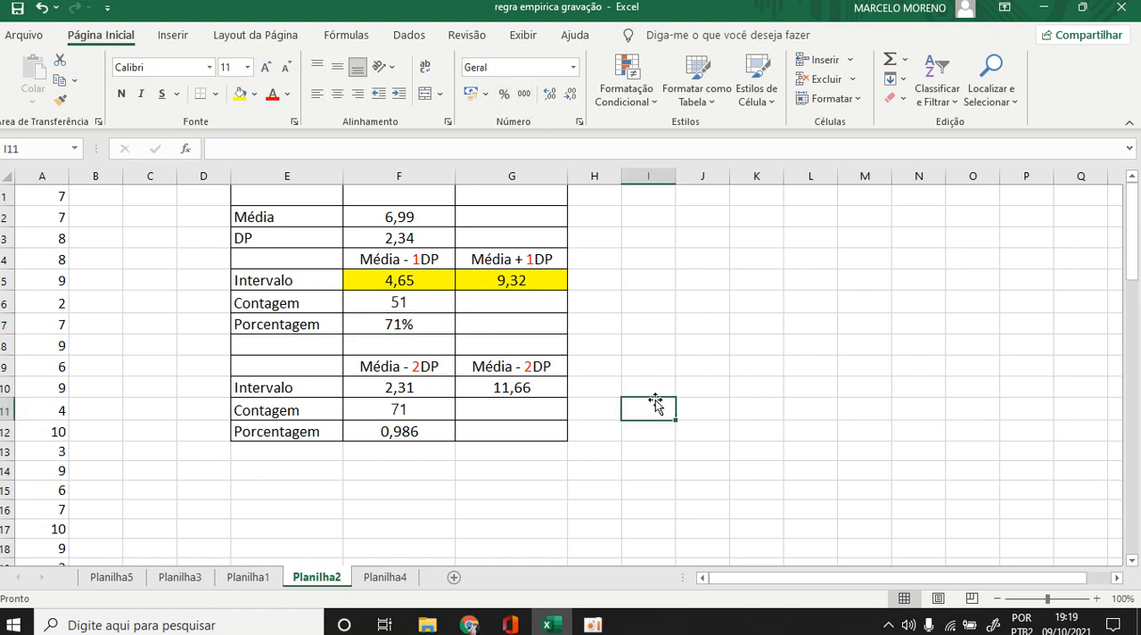
# Check the two-deviation formulas in F10 and G10 and highlight both interval cells in yellow.
pyautogui.doubleClick(414, 389)
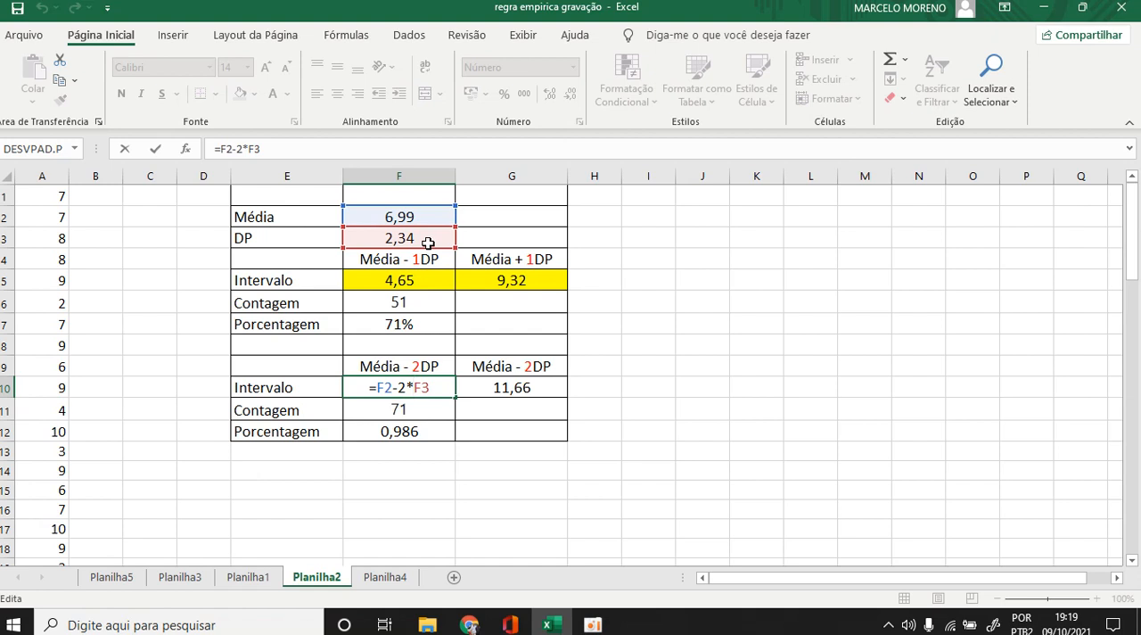
pyautogui.press('Return')
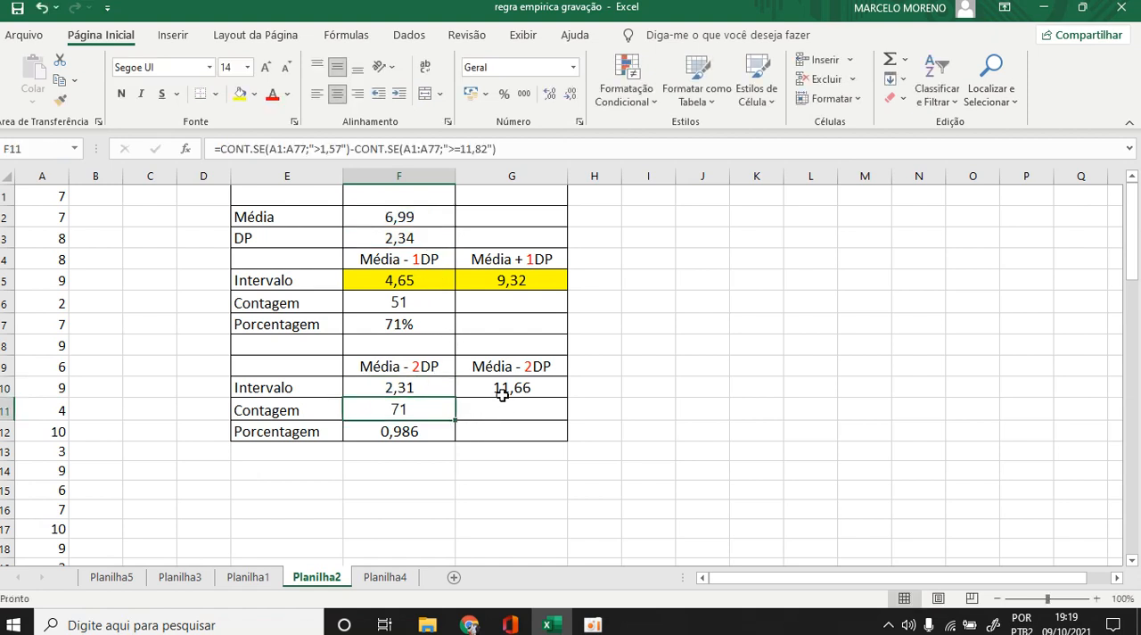
pyautogui.doubleClick(500, 392)
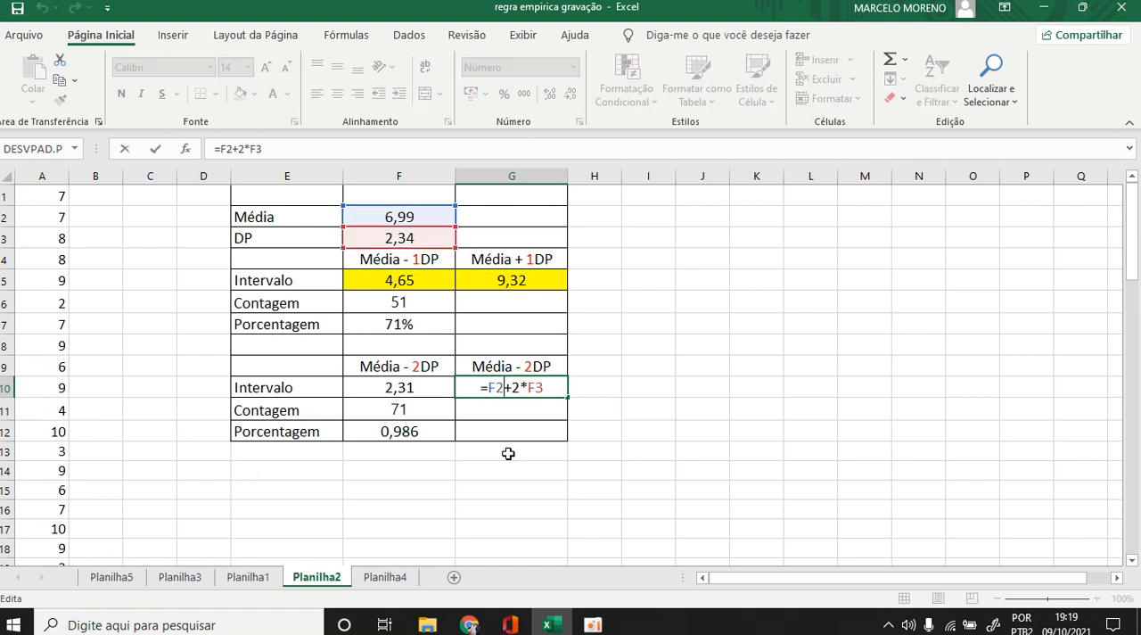
pyautogui.press('Return')
pyautogui.moveTo(409, 389); pyautogui.dragTo(489, 385)
pyautogui.click(254, 95)
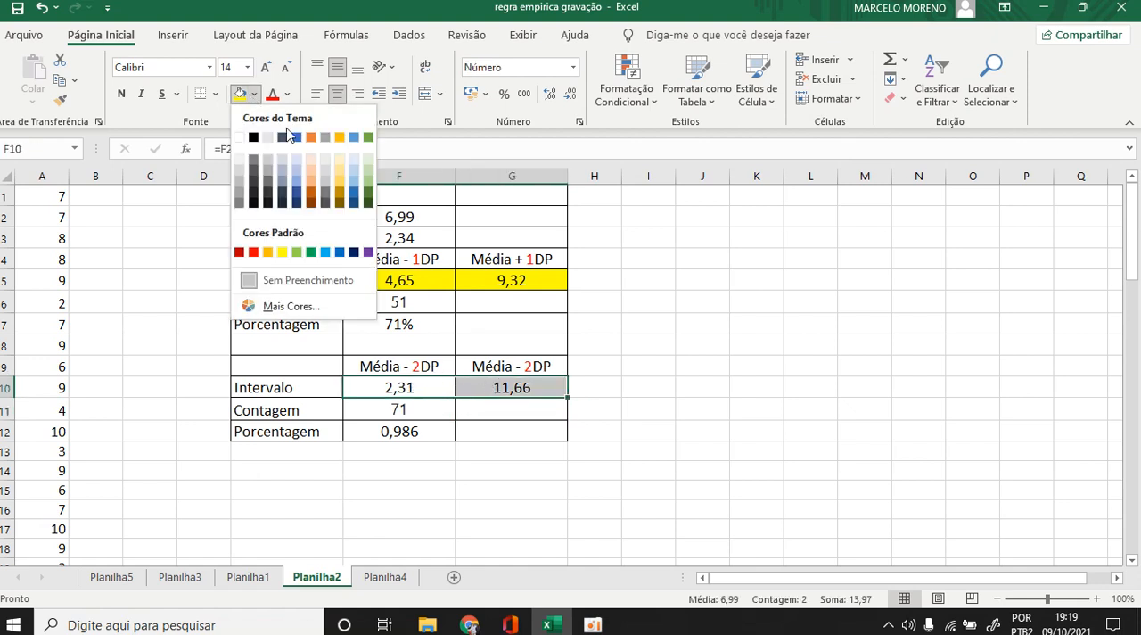
pyautogui.click(286, 252)
pyautogui.click(779, 358)
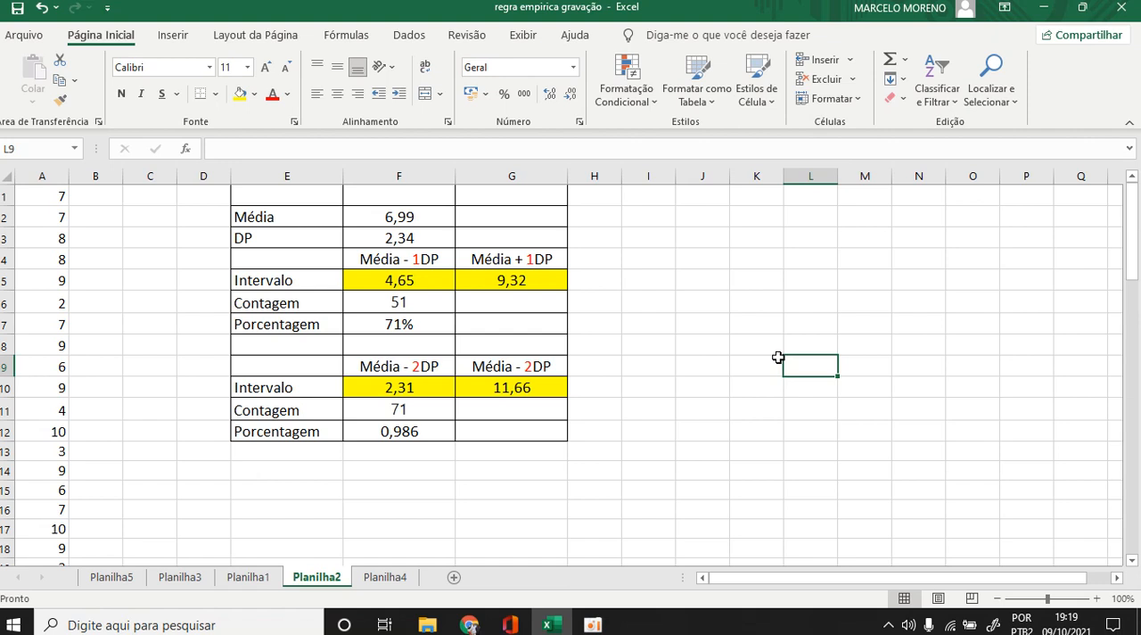
# Format the two-deviation proportion in F12 as a percentage with one decimal place.
pyautogui.click(387, 406)
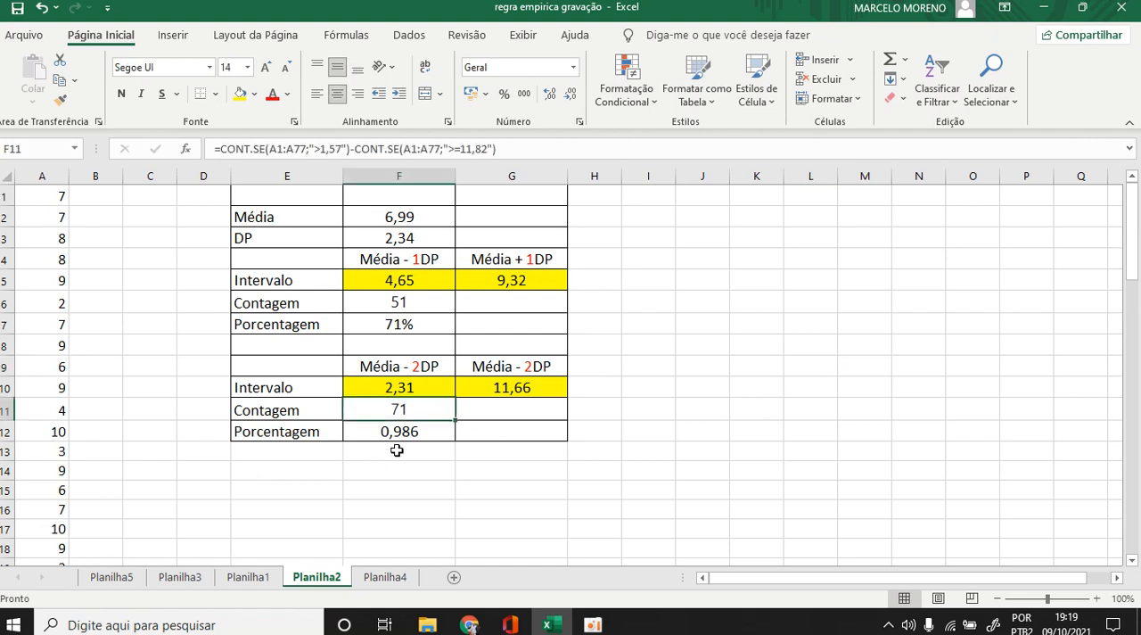
pyautogui.click(406, 432)
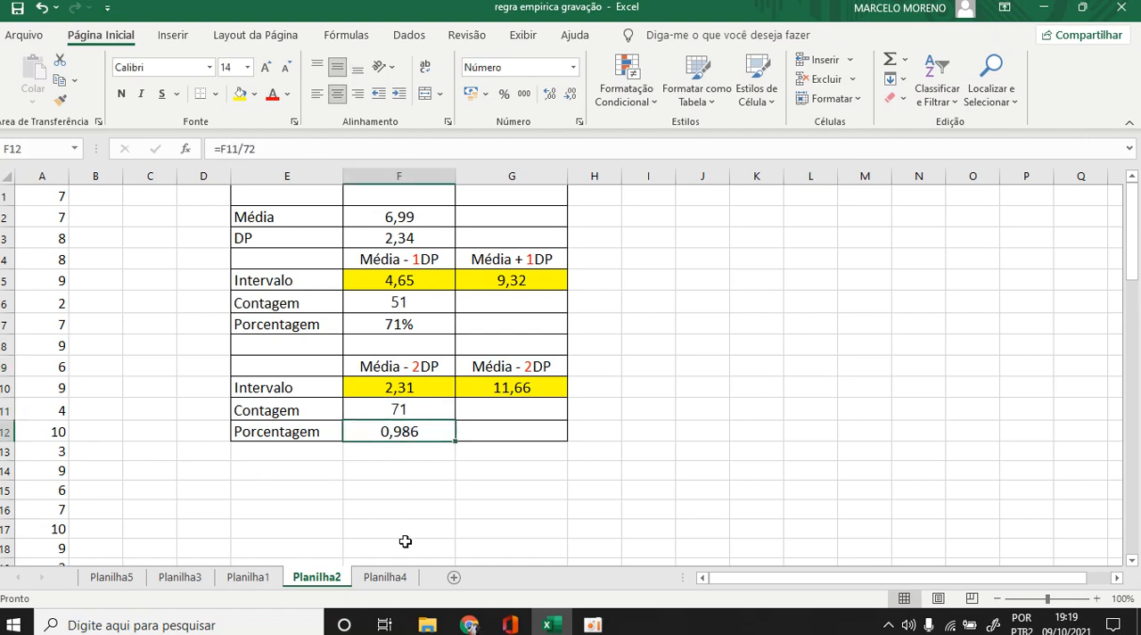
pyautogui.click(550, 94)
pyautogui.click(505, 95)
pyautogui.click(553, 95)
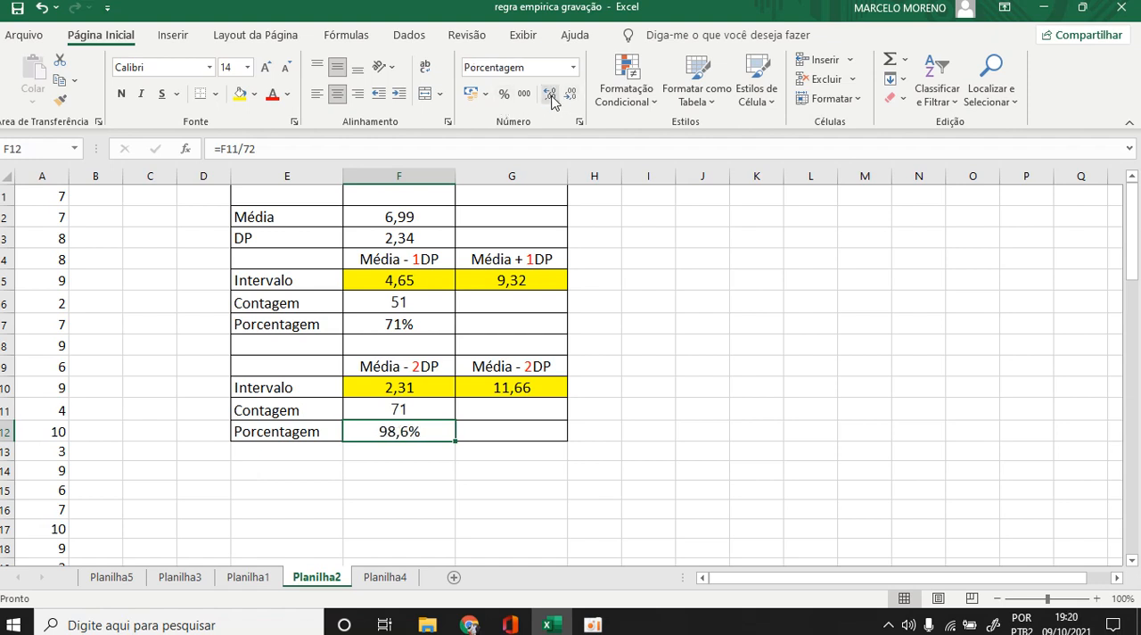
pyautogui.click(668, 305)
pyautogui.click(631, 478)
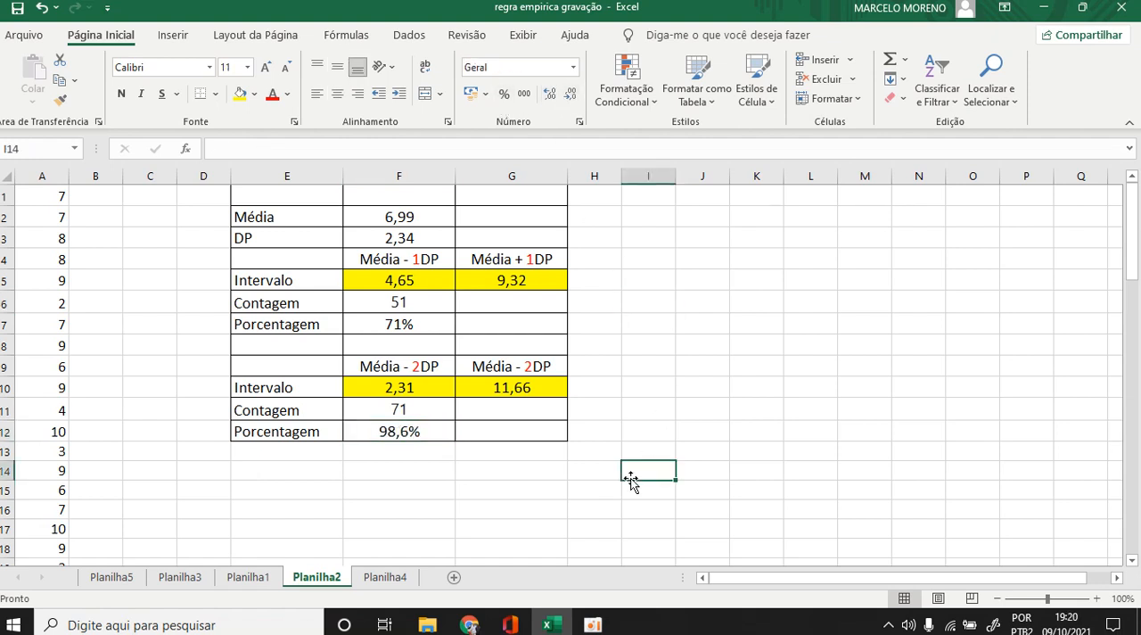
# Show the one-deviation percentage in F7 with one decimal place.
pyautogui.click(425, 329)
pyautogui.click(550, 94)
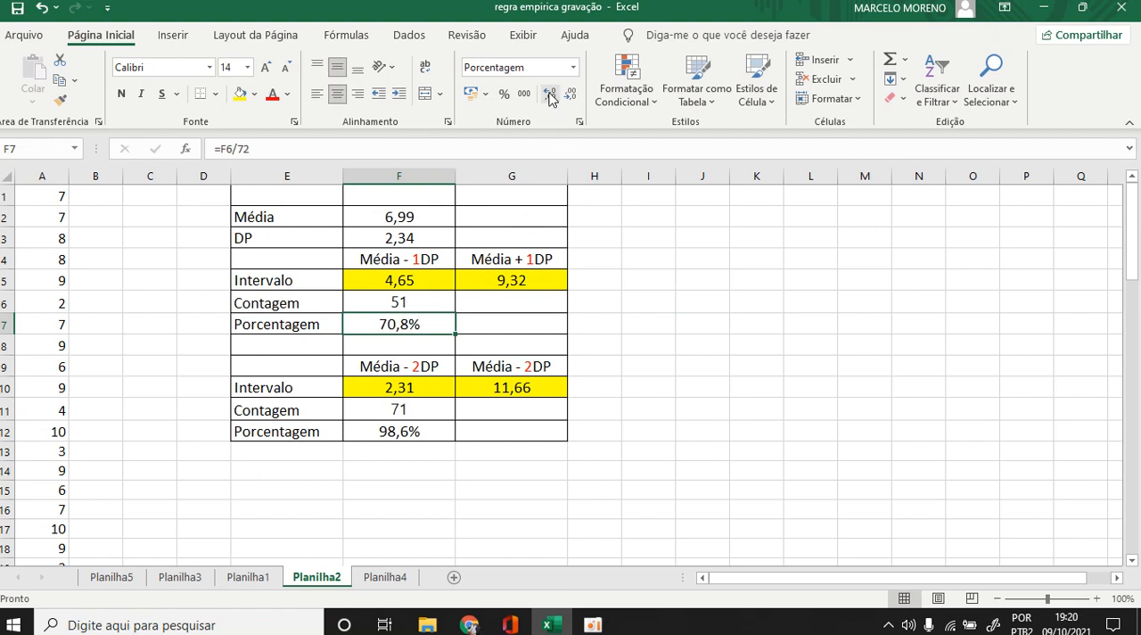
pyautogui.click(533, 498)
pyautogui.click(443, 499)
pyautogui.click(646, 493)
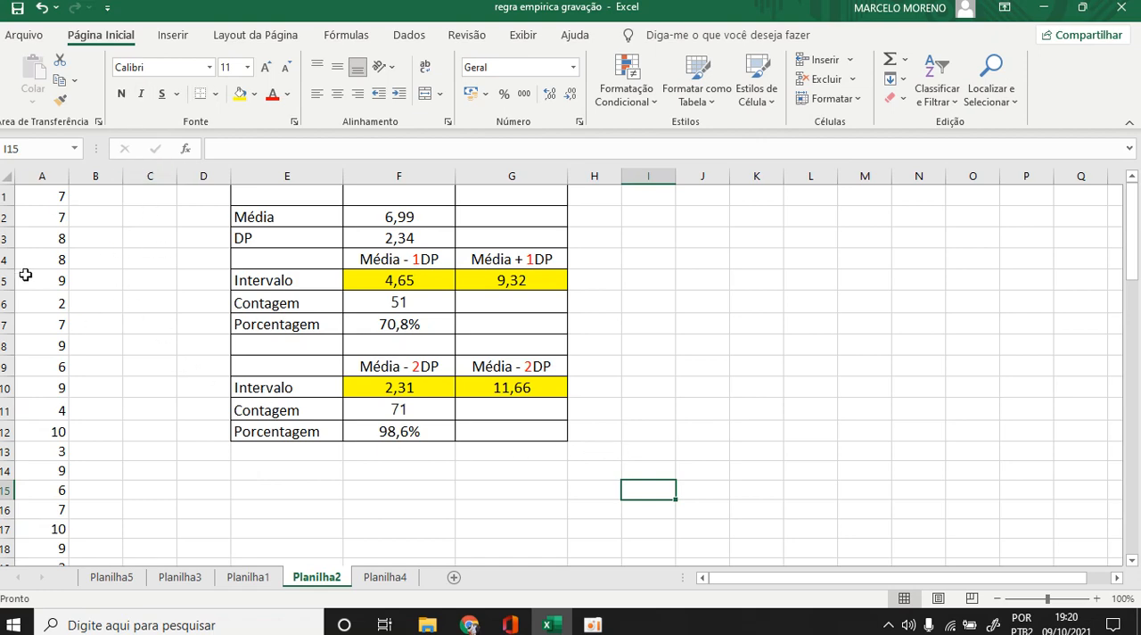
# Insert a histogram chart of the 72 dice sums in A1:A72.
pyautogui.scroll(-2, 55, 262)
pyautogui.scroll(2, 56, 261)
pyautogui.moveTo(47, 198); pyautogui.dragTo(57, 525)
pyautogui.scroll(4, 486, 368)
pyautogui.click(175, 35)
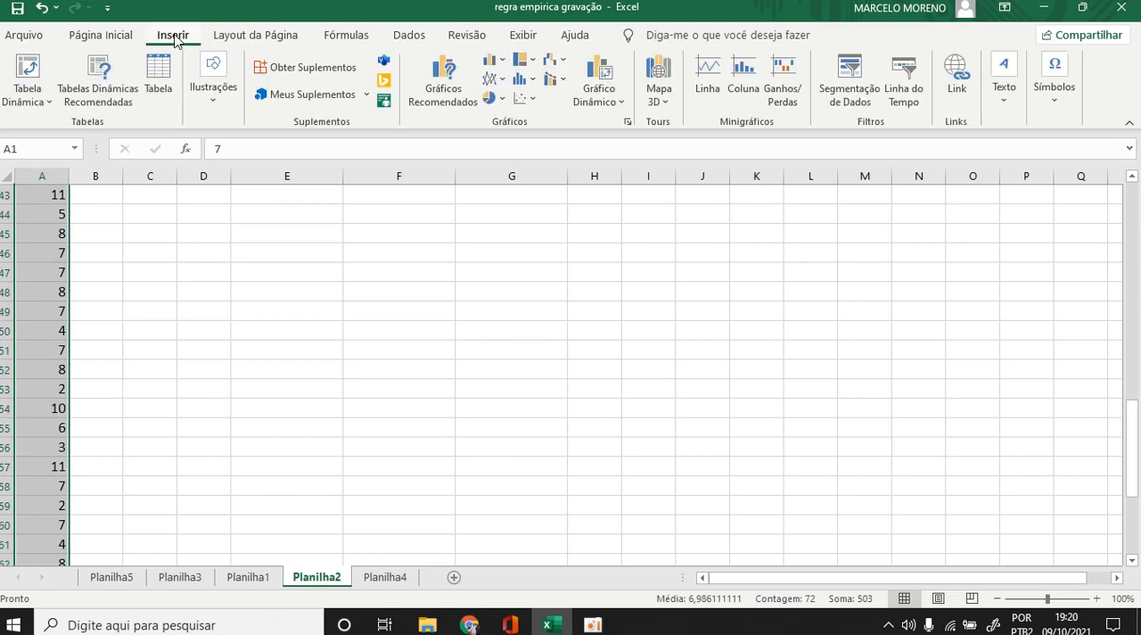
pyautogui.click(445, 80)
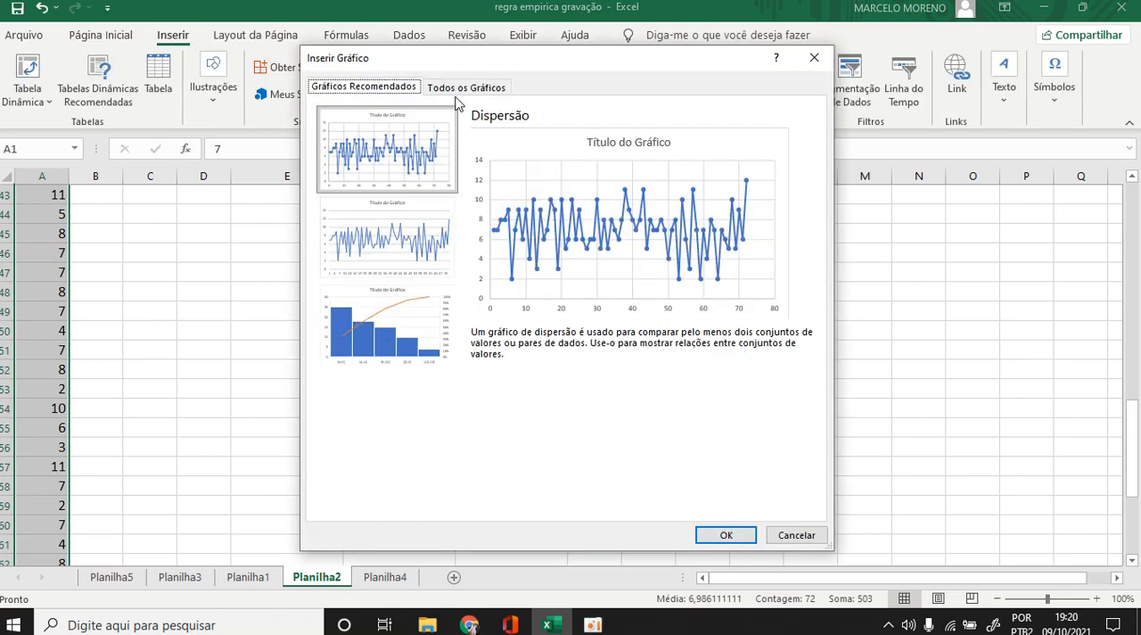
pyautogui.click(464, 88)
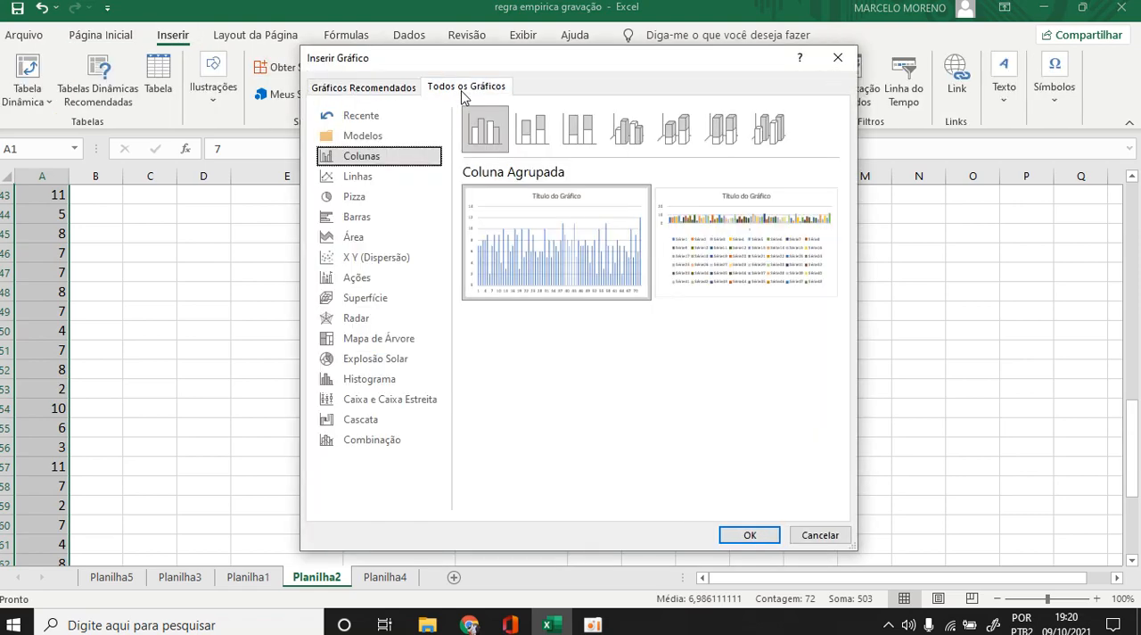
pyautogui.click(373, 382)
pyautogui.click(750, 535)
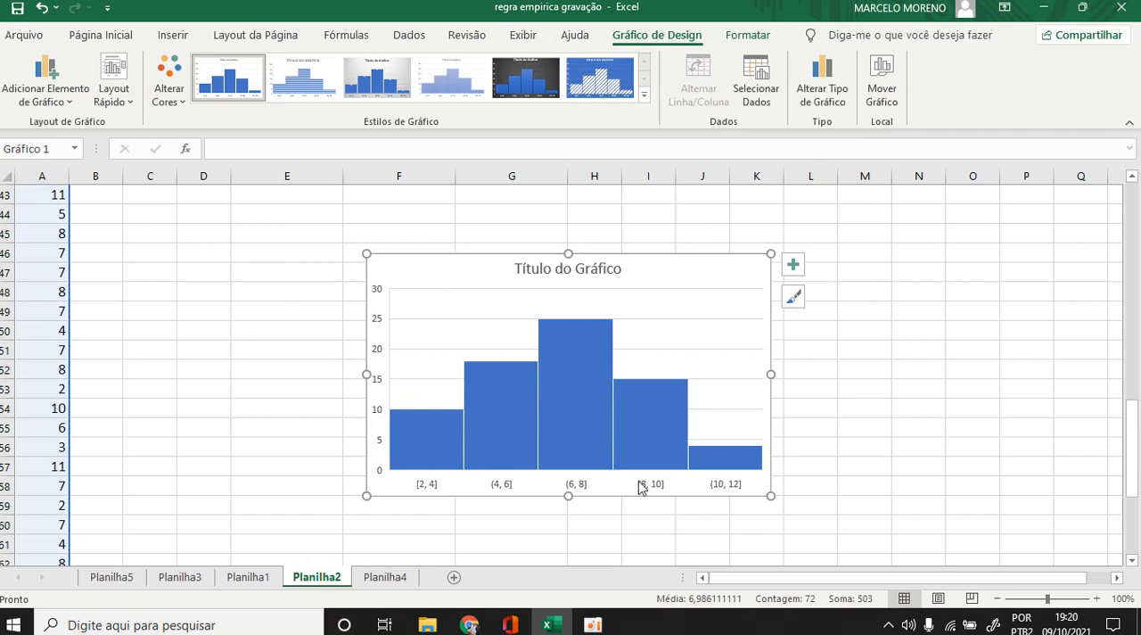
# Set the histogram's horizontal axis to 11 bins and close the axis formatting options.
pyautogui.rightClick(502, 488)
pyautogui.press('Escape')
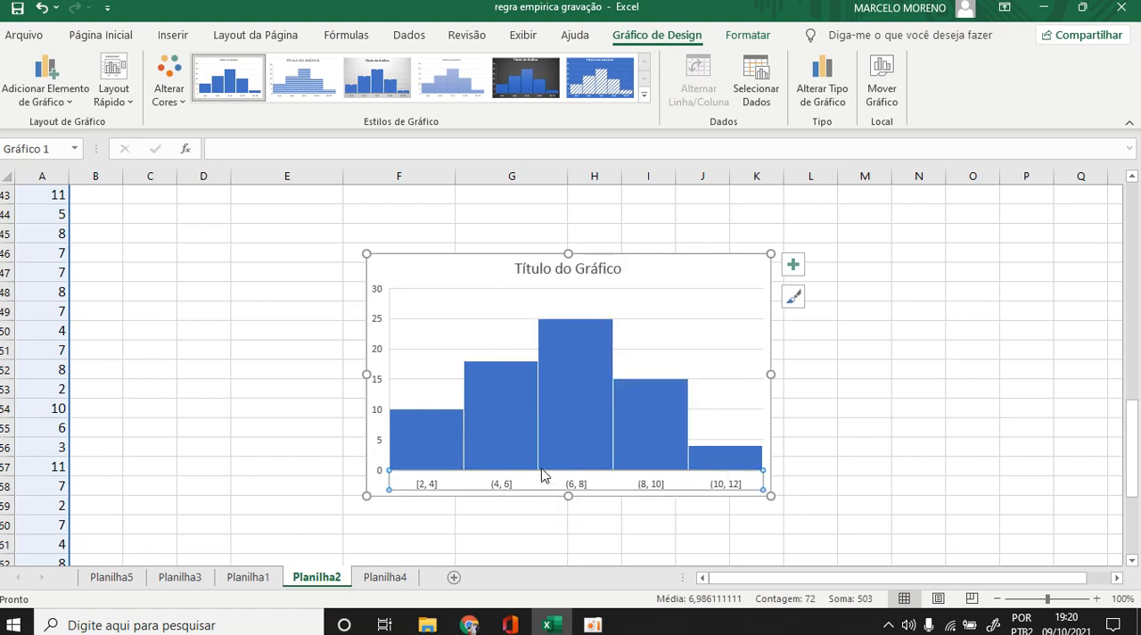
pyautogui.doubleClick(544, 475)
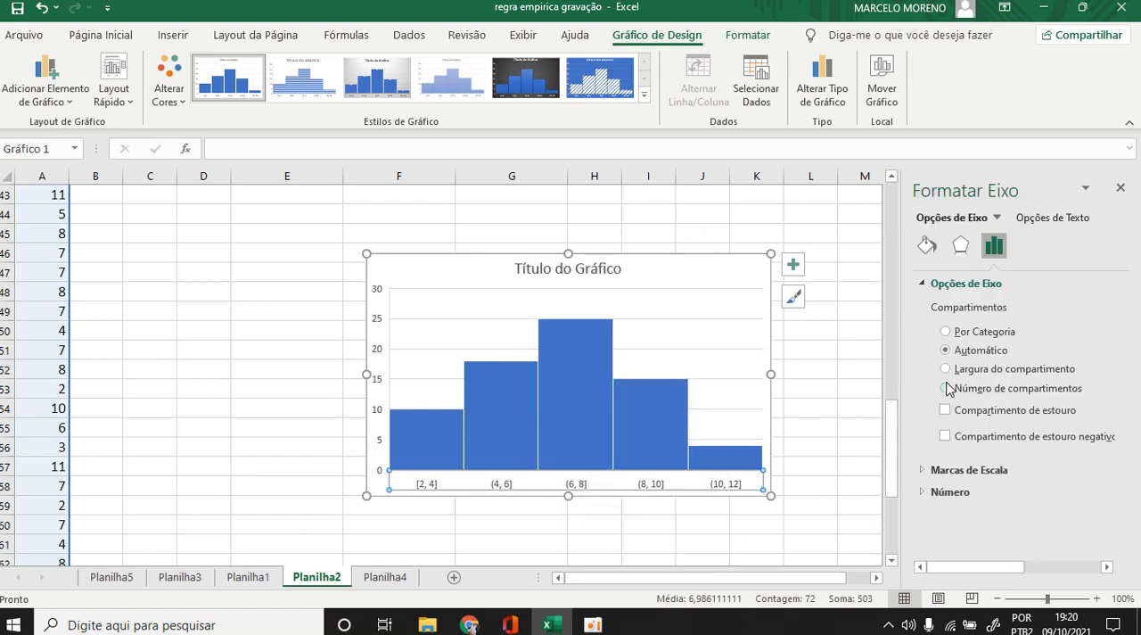
pyautogui.moveTo(899, 377); pyautogui.dragTo(736, 379)
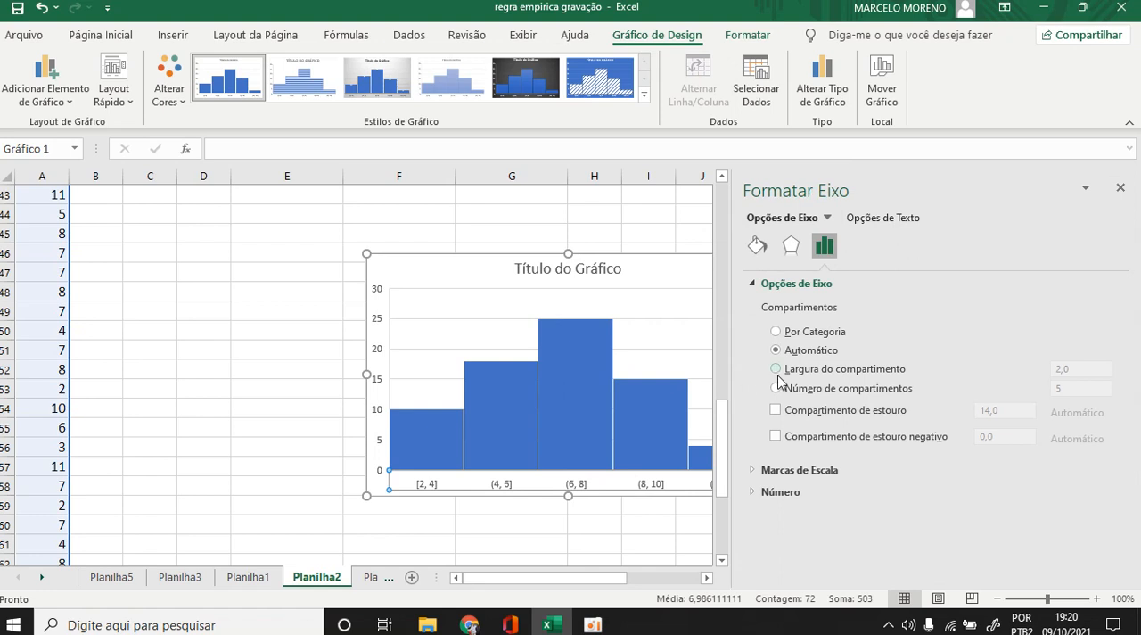
pyautogui.click(775, 390)
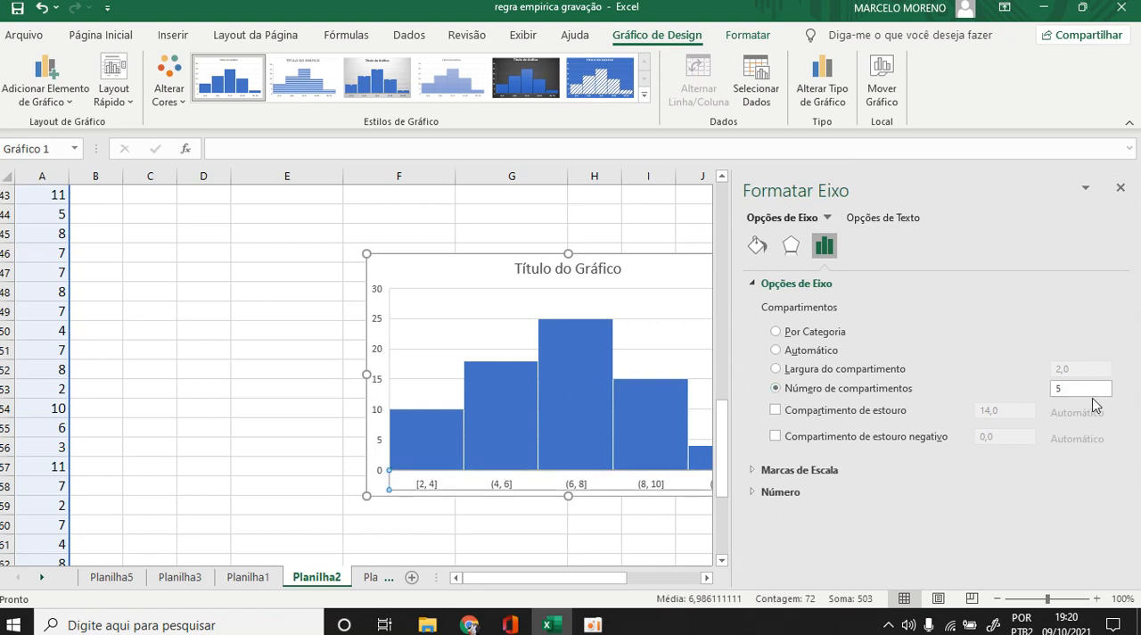
pyautogui.click(1066, 388)
pyautogui.click(1121, 189)
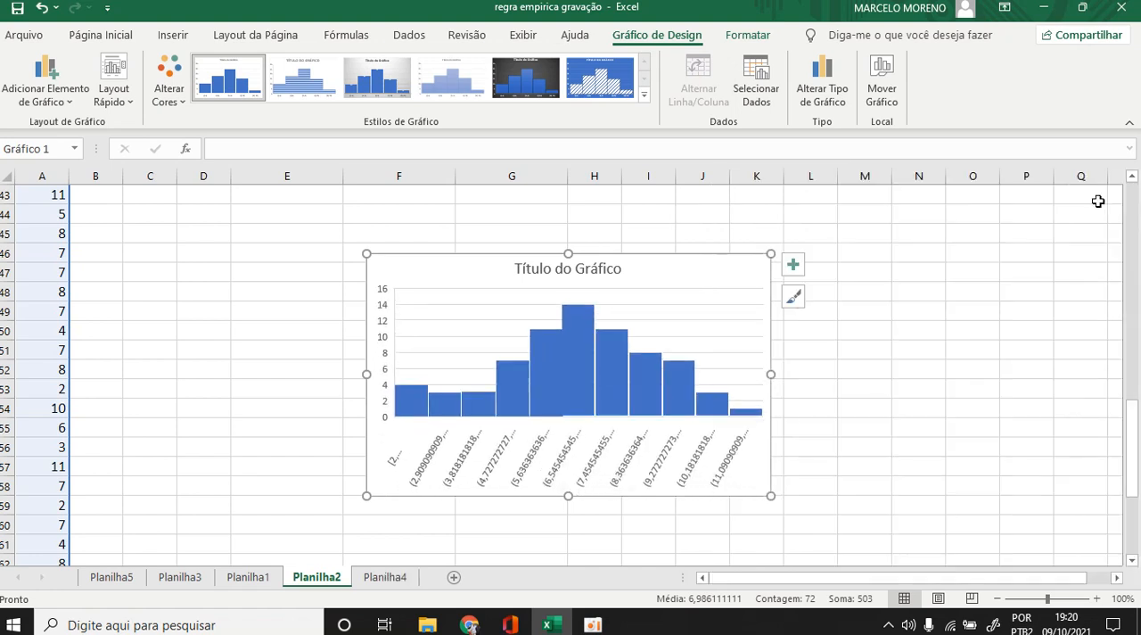
# Widen the histogram chart so it extends to about the far edge of column M.
pyautogui.click(877, 308)
pyautogui.click(753, 368)
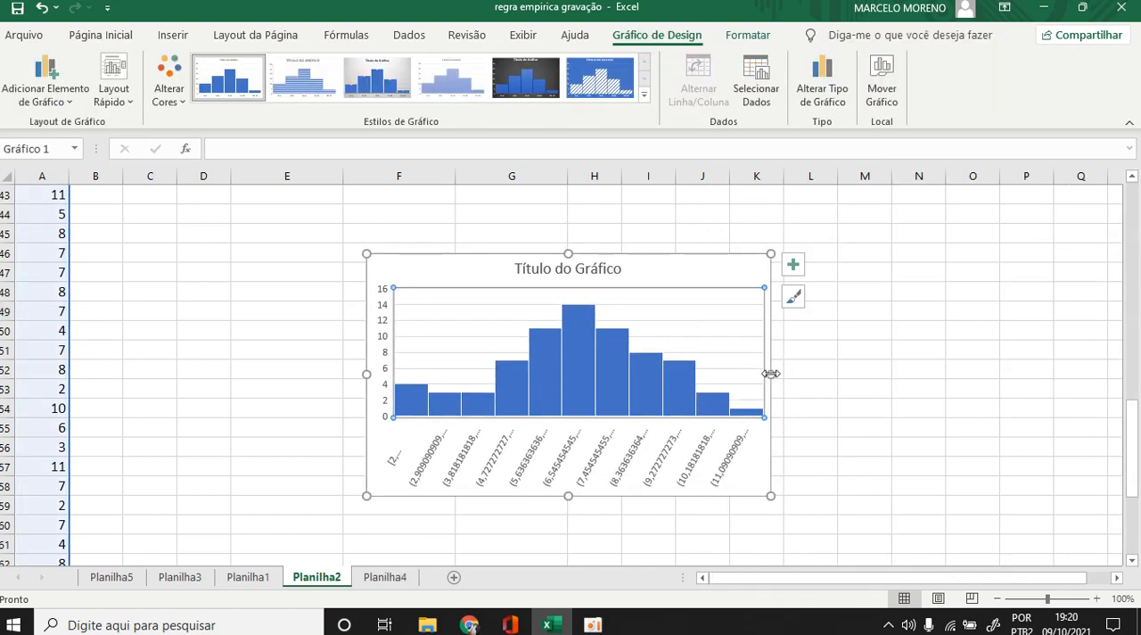
pyautogui.moveTo(770, 374); pyautogui.dragTo(889, 379)
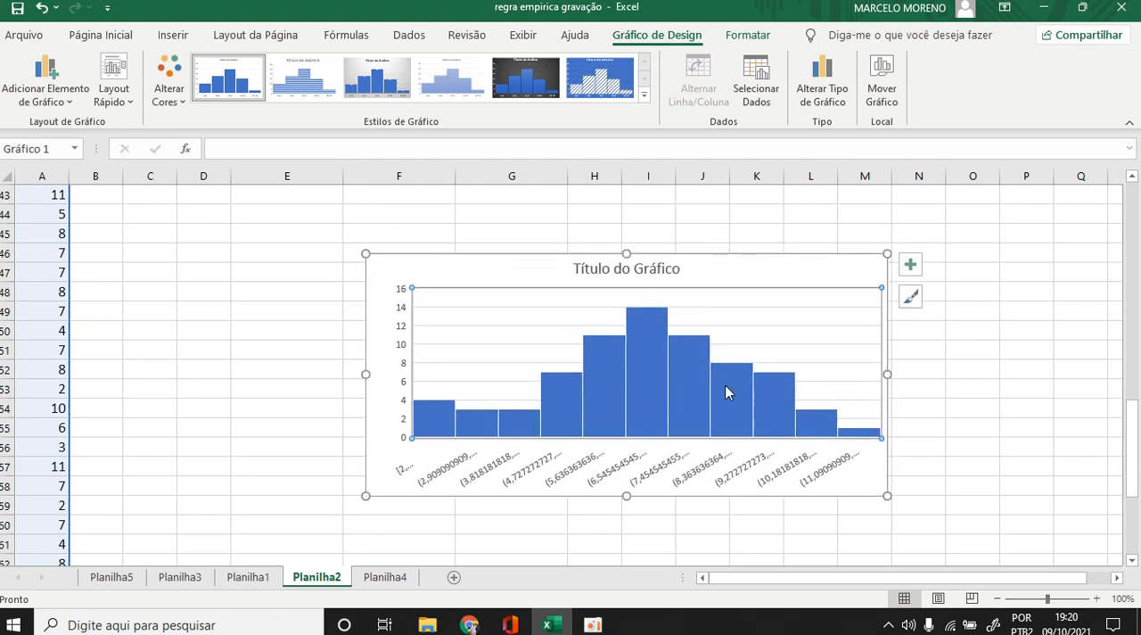
pyautogui.click(904, 370)
# Set the number category of the histogram's horizontal axis labels to Número and close the axis formatting options.
pyautogui.scroll(7, 774, 265)
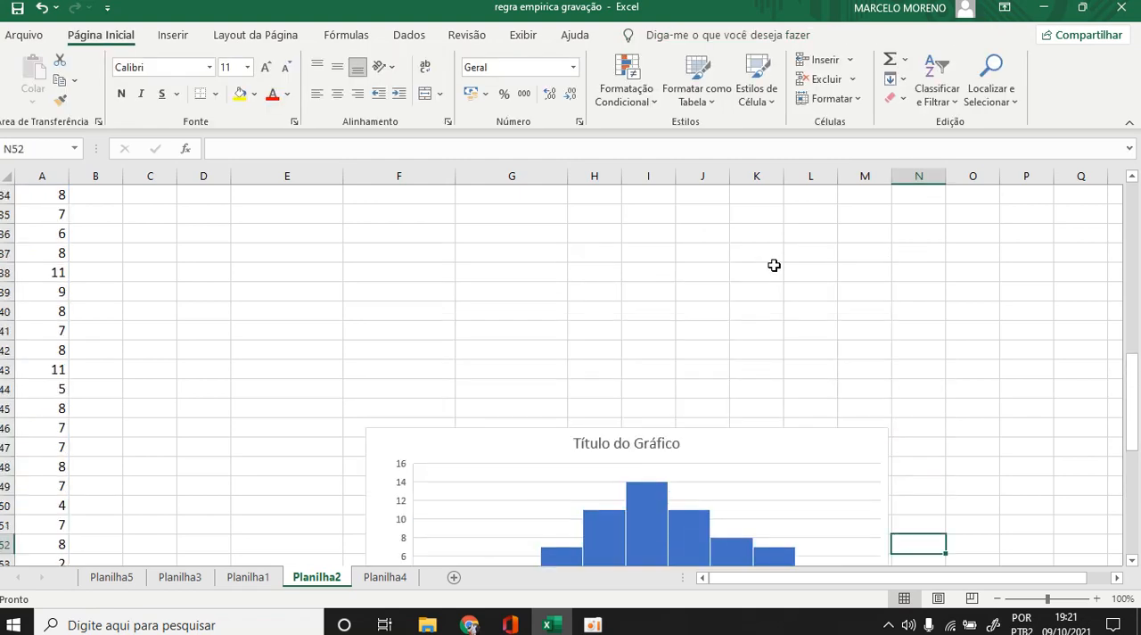
pyautogui.scroll(6, 775, 265)
pyautogui.scroll(-14, 774, 264)
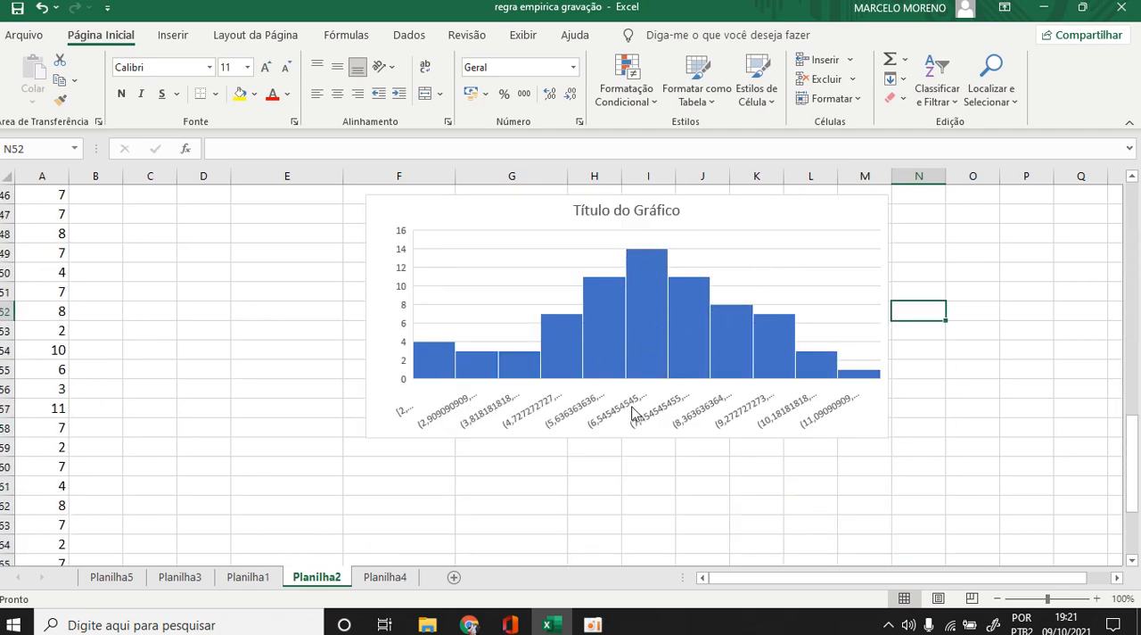
pyautogui.rightClick(629, 410)
pyautogui.click(658, 387)
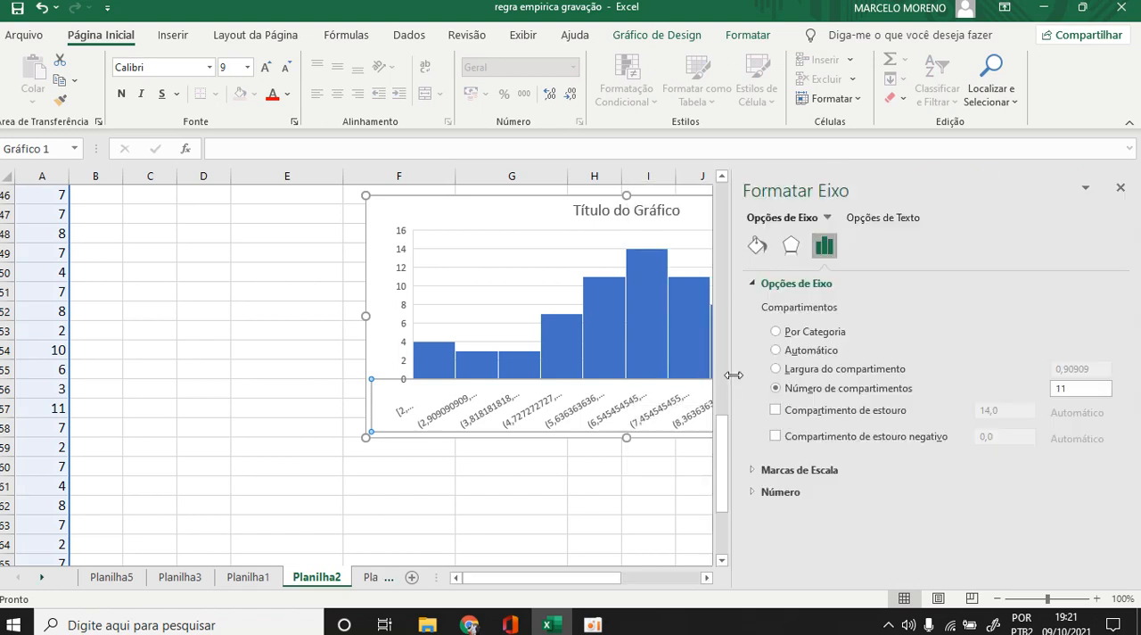
pyautogui.click(758, 493)
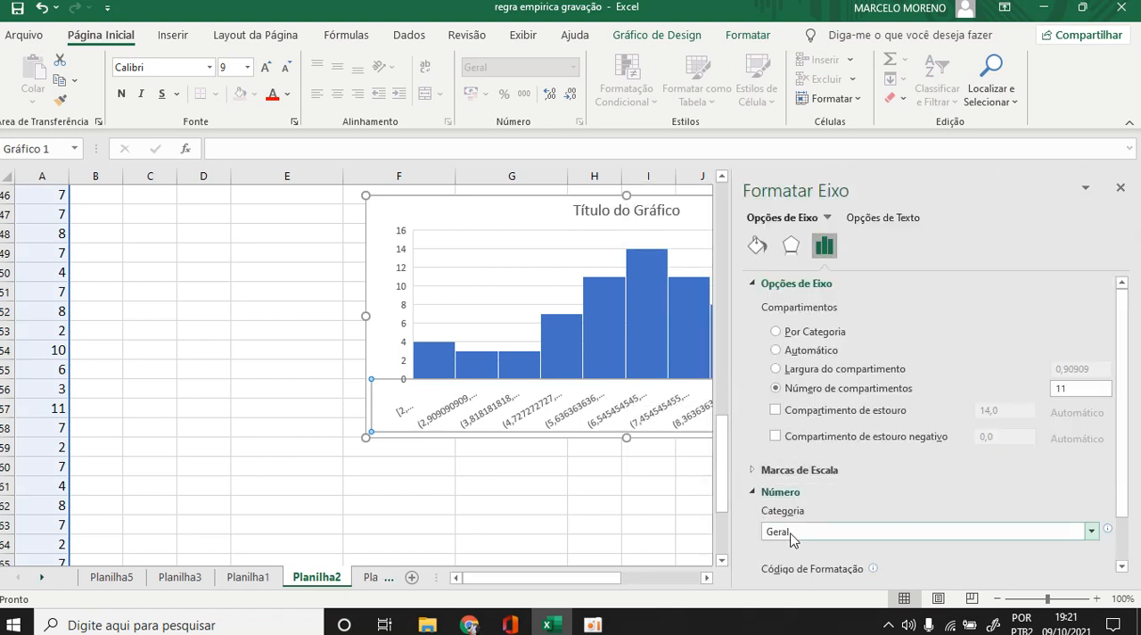
pyautogui.click(791, 532)
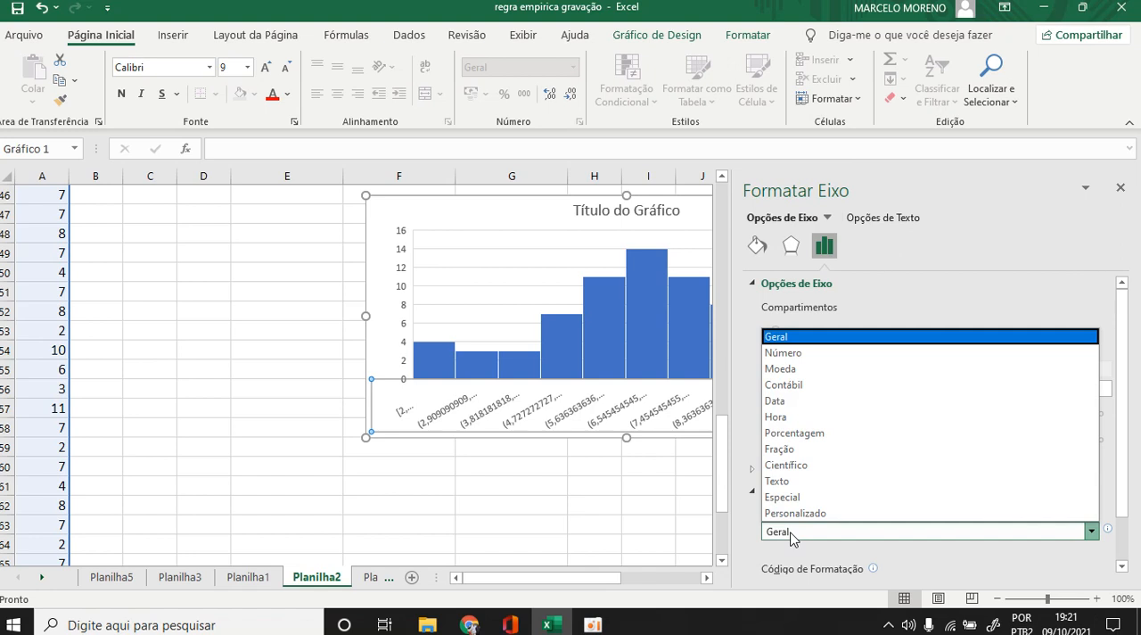
pyautogui.click(785, 354)
pyautogui.click(1121, 187)
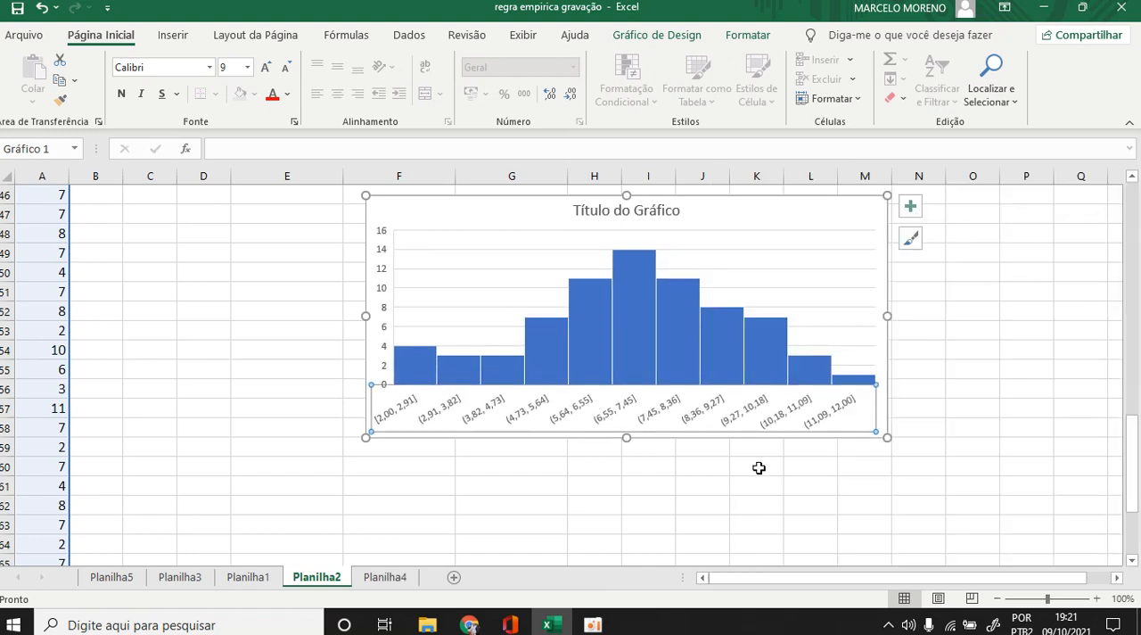
pyautogui.click(650, 504)
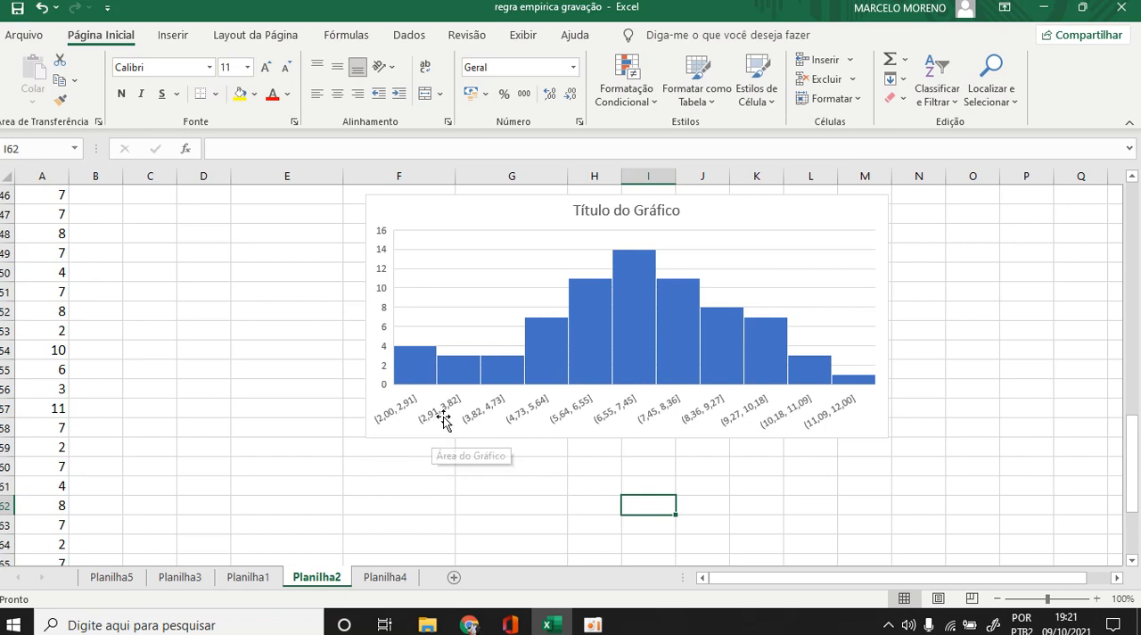
# Compare the histogram's shape with the theoretical probabilities in C3:C13 of Planilha1, glance at Planilha4 and return to Planilha2.
pyautogui.moveTo(415, 371)
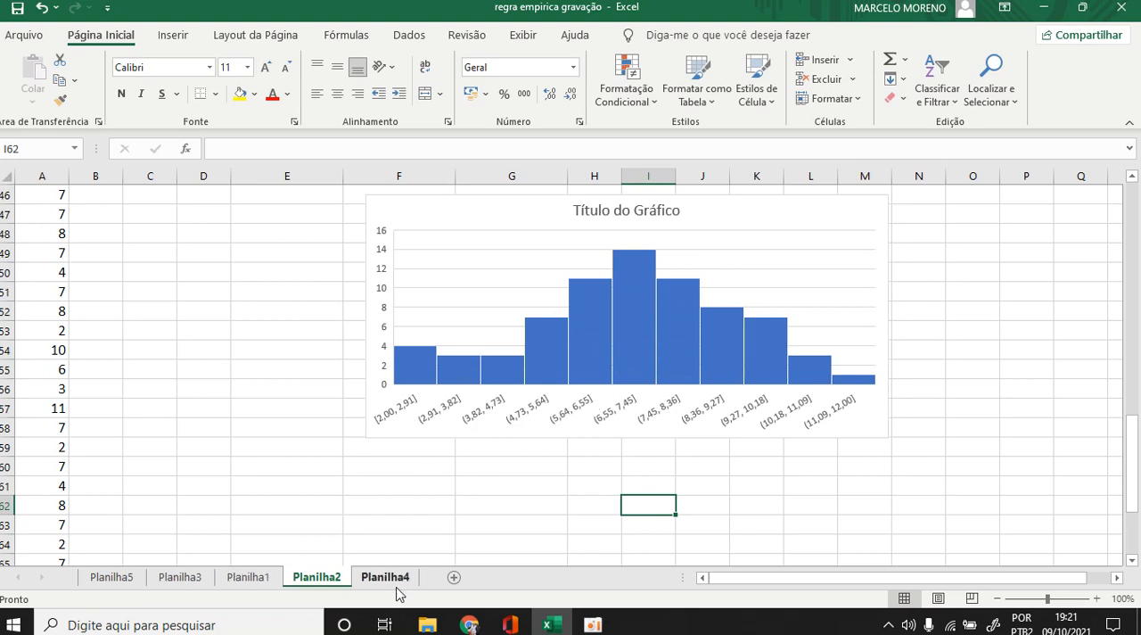
pyautogui.click(249, 577)
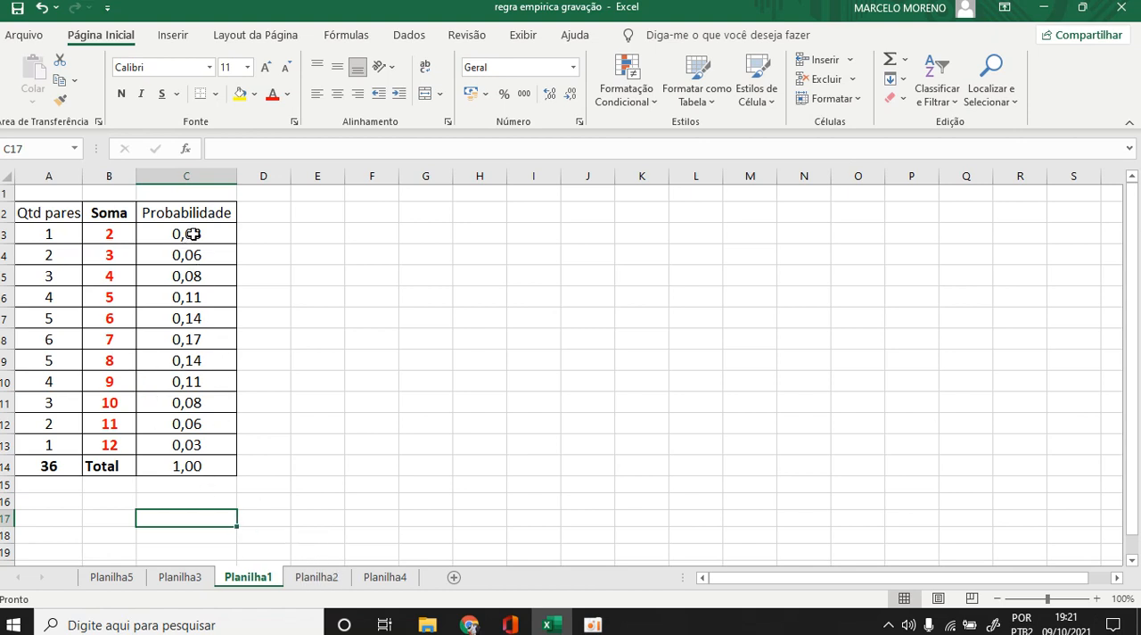
pyautogui.moveTo(199, 232); pyautogui.dragTo(188, 442)
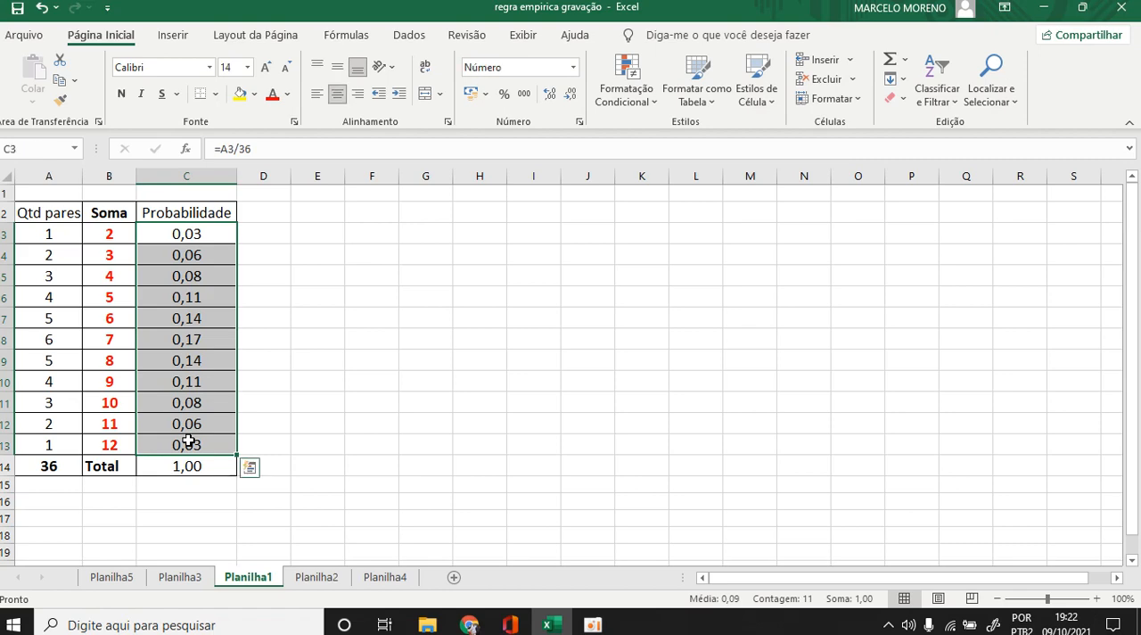
pyautogui.click(379, 580)
pyautogui.click(330, 578)
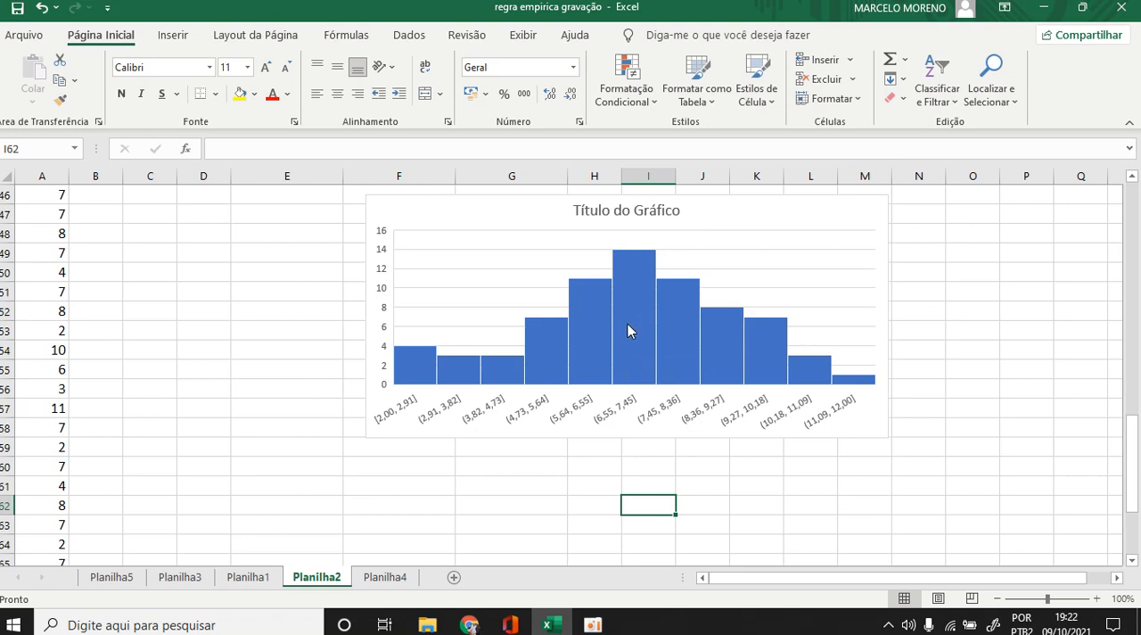
# Highlight the one-deviation percentage in F7 with the standard light blue fill.
pyautogui.scroll(15, 643, 332)
pyautogui.click(865, 258)
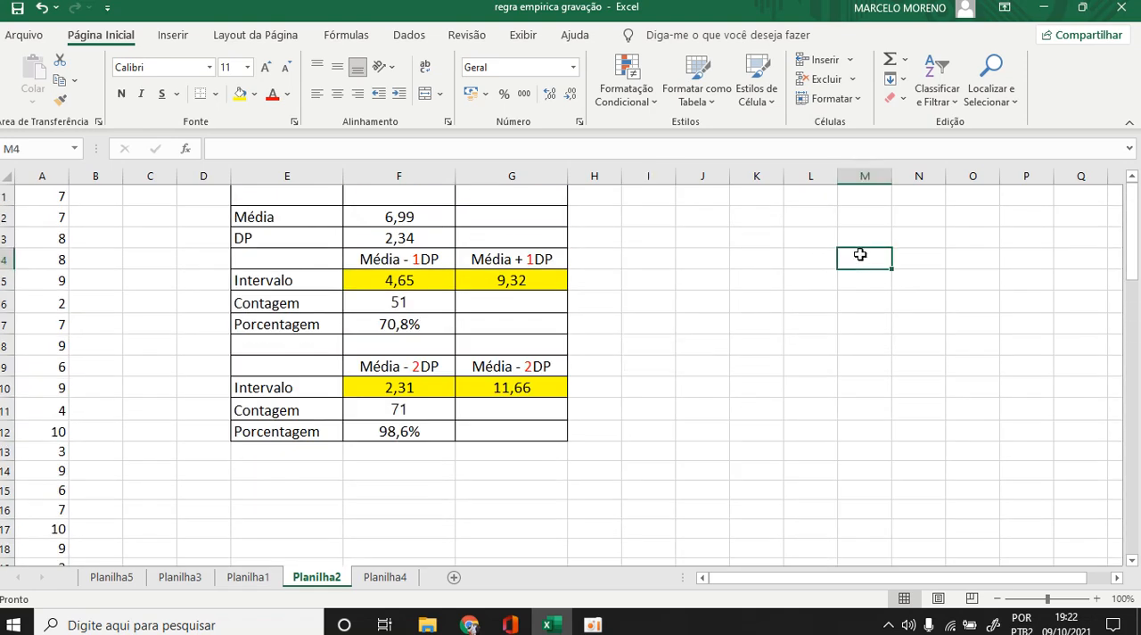
pyautogui.click(878, 337)
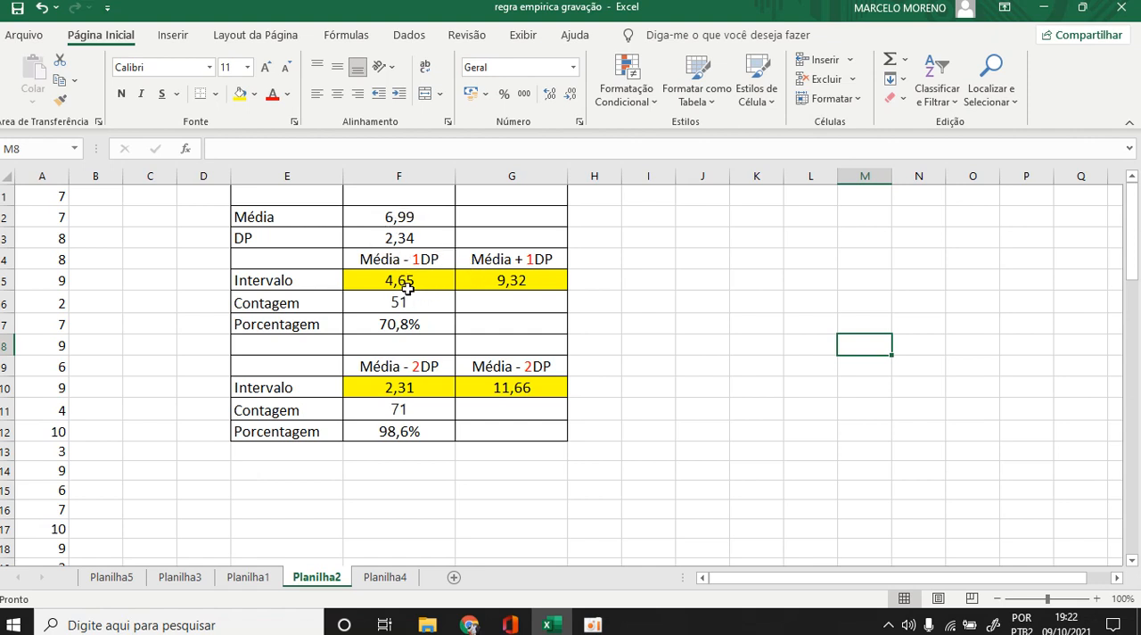
pyautogui.click(403, 326)
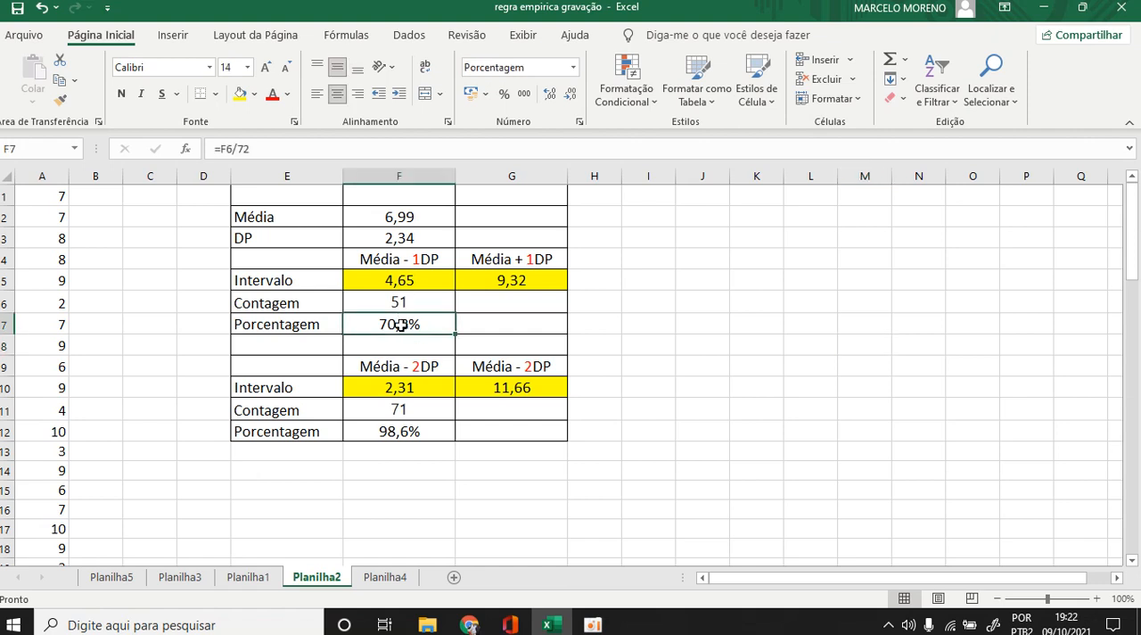
pyautogui.click(254, 94)
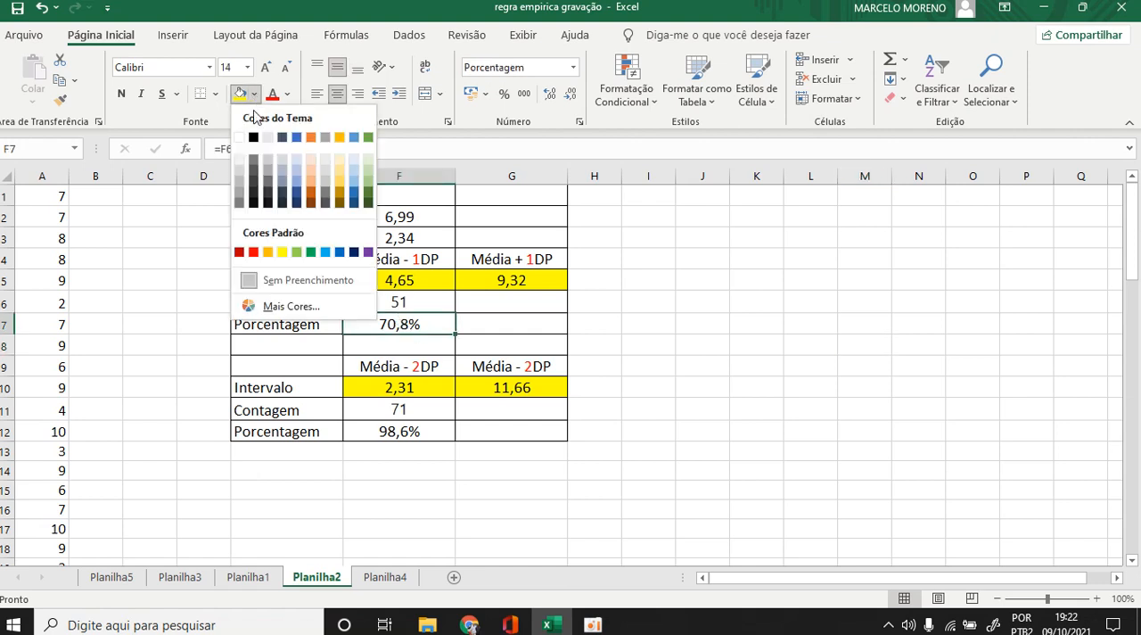
pyautogui.click(325, 251)
pyautogui.click(687, 369)
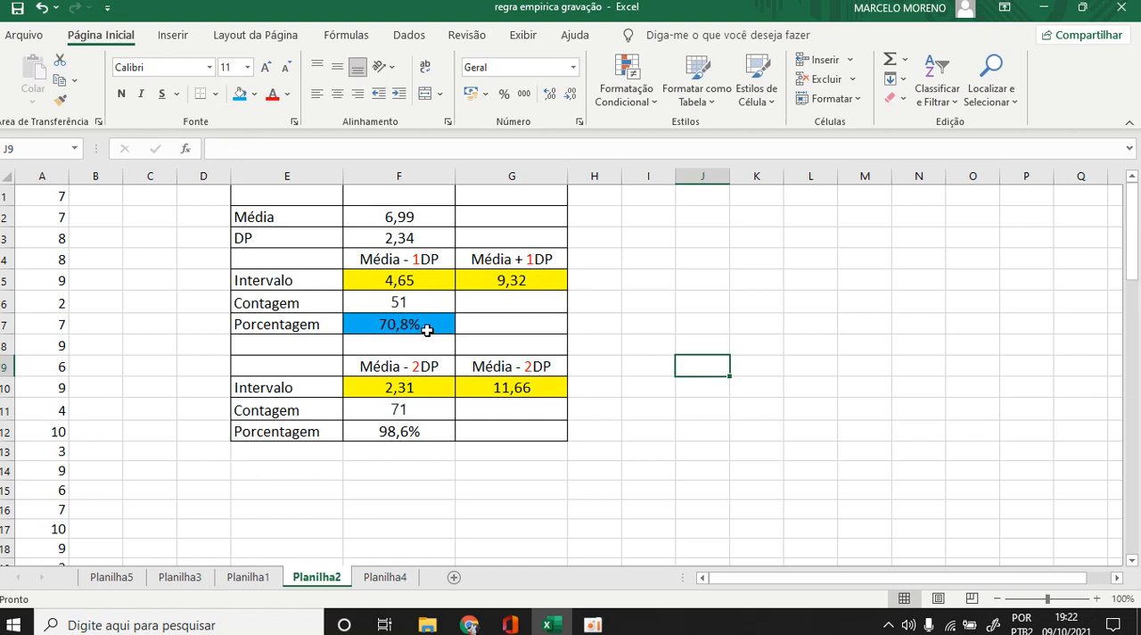
# Apply the same light blue fill to the two-deviation percentage in F12.
pyautogui.click(399, 433)
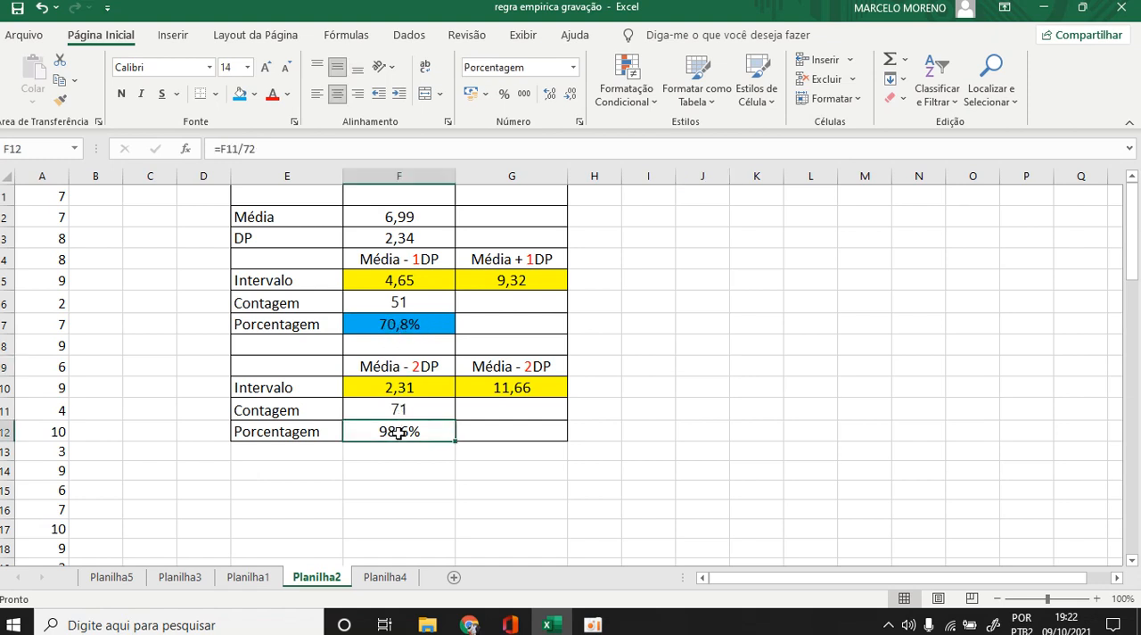
pyautogui.click(239, 95)
pyautogui.click(689, 412)
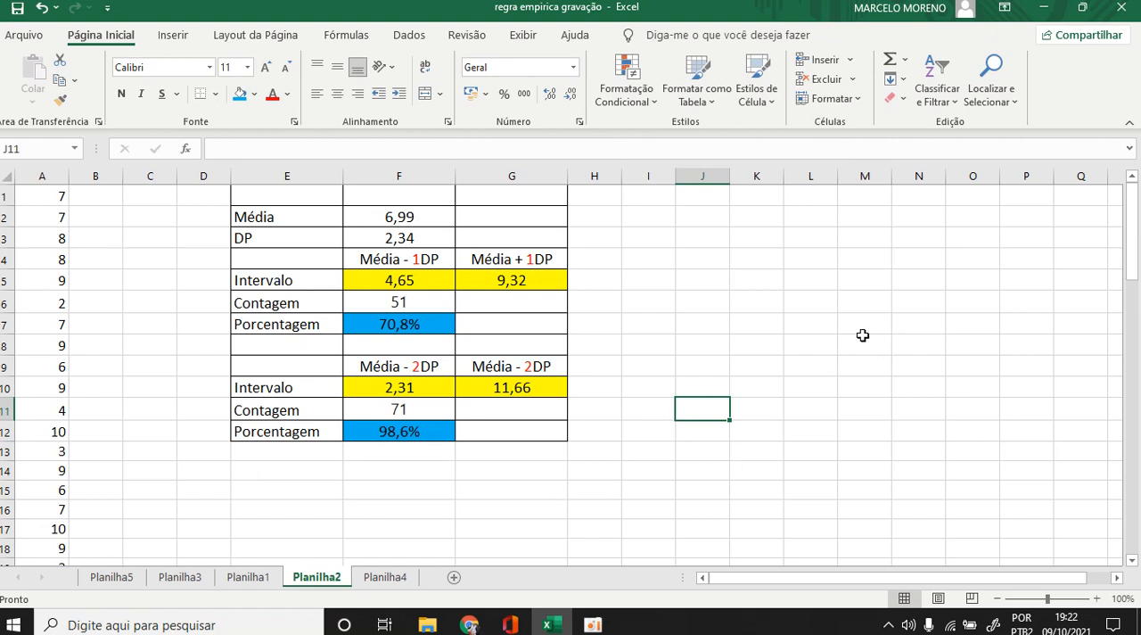
# Open Planilha4 to compare the calculated percentages with the empirical rule's reference percentages.
pyautogui.moveTo(867, 334); pyautogui.dragTo(840, 357)
pyautogui.click(892, 382)
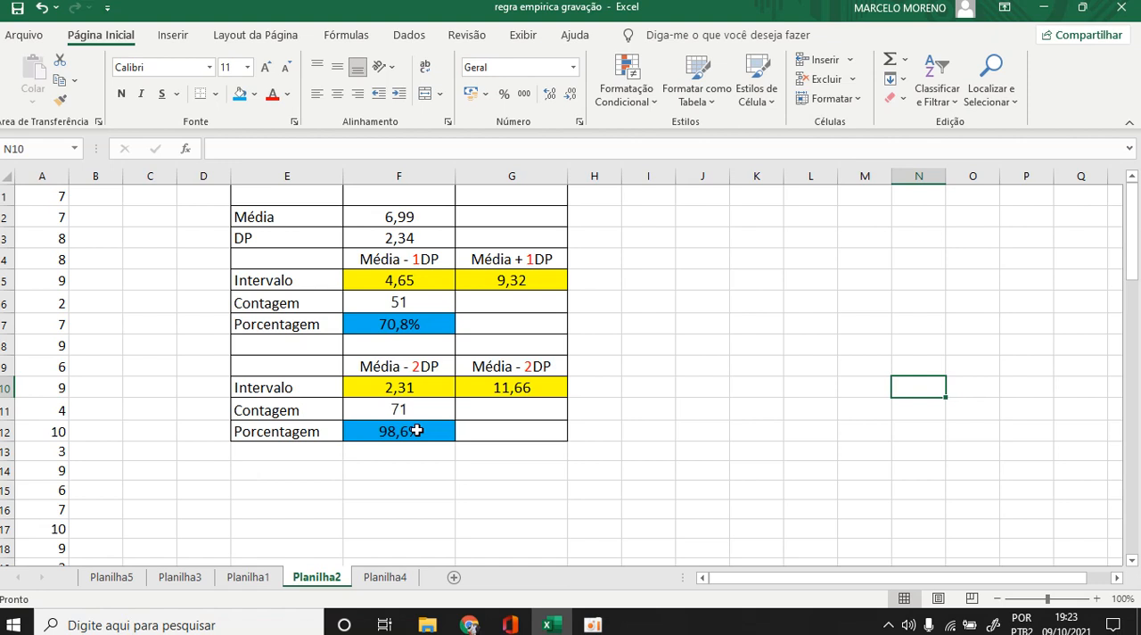
pyautogui.click(384, 580)
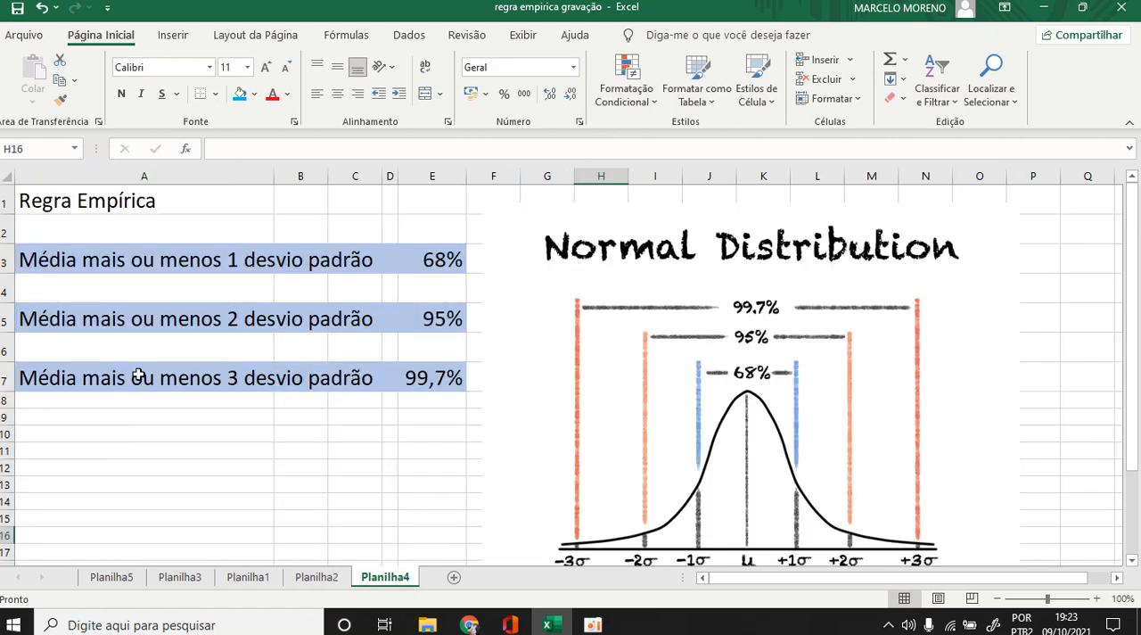